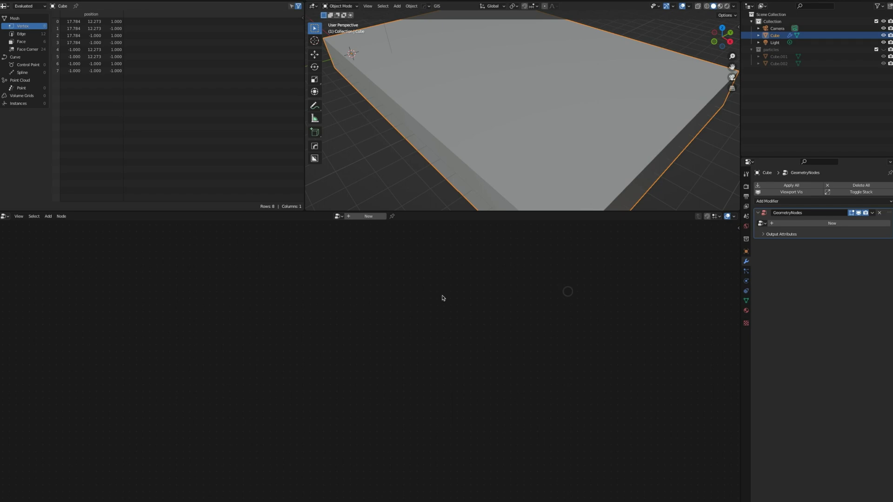
Step: Orbit to an angled view of the slab and reselect it
scroll(517, 104, "down", 5)
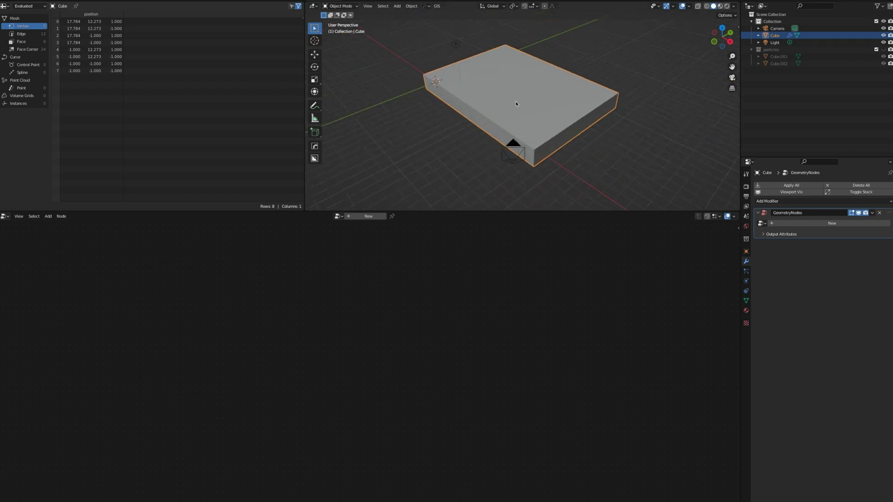
mouse_move(524, 113)
middle_mouse_down()
mouse_move(535, 105)
mouse_move(528, 124)
mouse_move(522, 112)
middle_mouse_up()
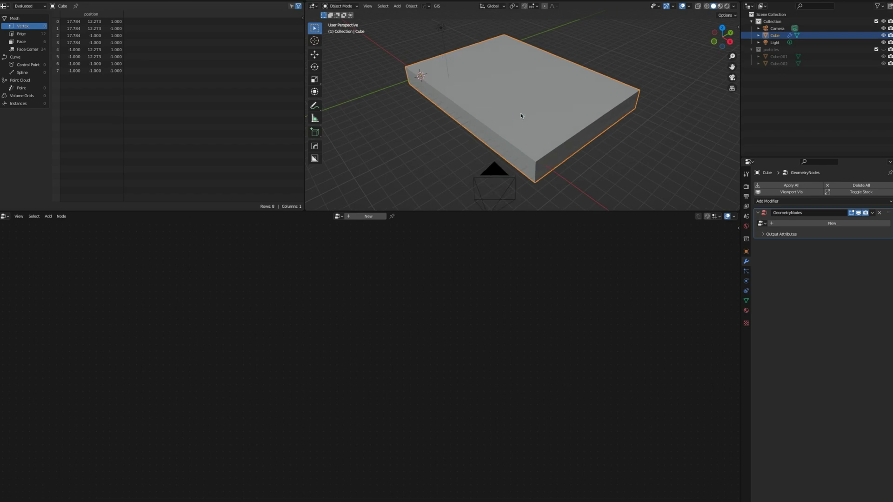
scroll(521, 116, "up", 3)
left_click(442, 167)
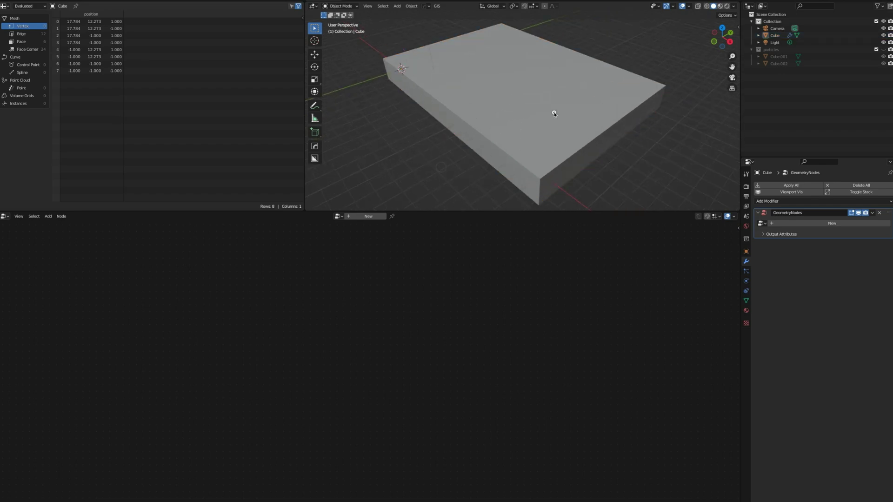
left_click(554, 114)
middle_click_drag(562, 149, 557, 146)
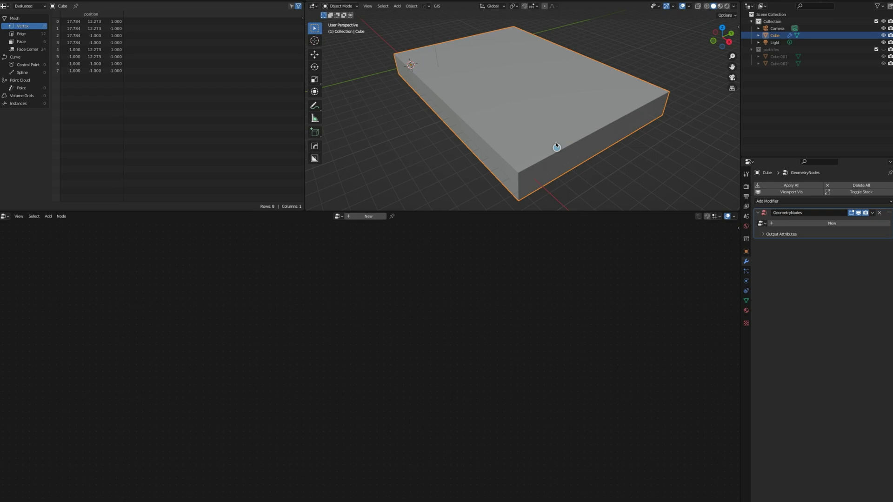
scroll(556, 146, "down", 3)
scroll(554, 140, "up", 5)
scroll(554, 141, "down", 1)
Step: Make the particles collection active and show its rock objects
left_click(762, 49)
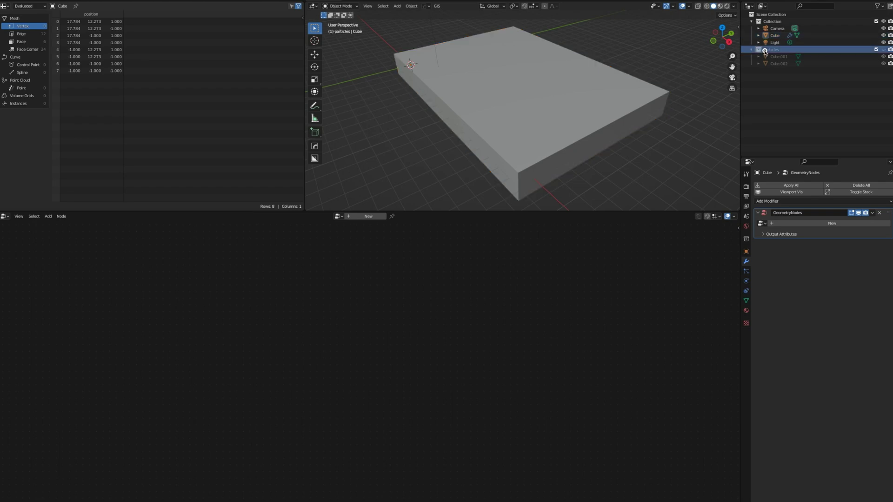
left_click(883, 49)
scroll(412, 110, "down", 3)
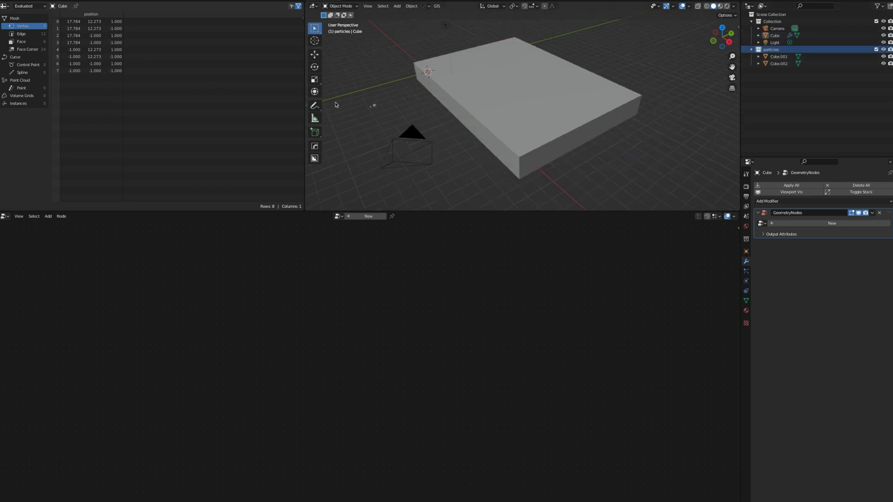
scroll(412, 109, "up", 1)
Step: Select both rocks, Cube.001 and Cube.002
left_click_drag(361, 99, 370, 111)
scroll(370, 109, "up", 5)
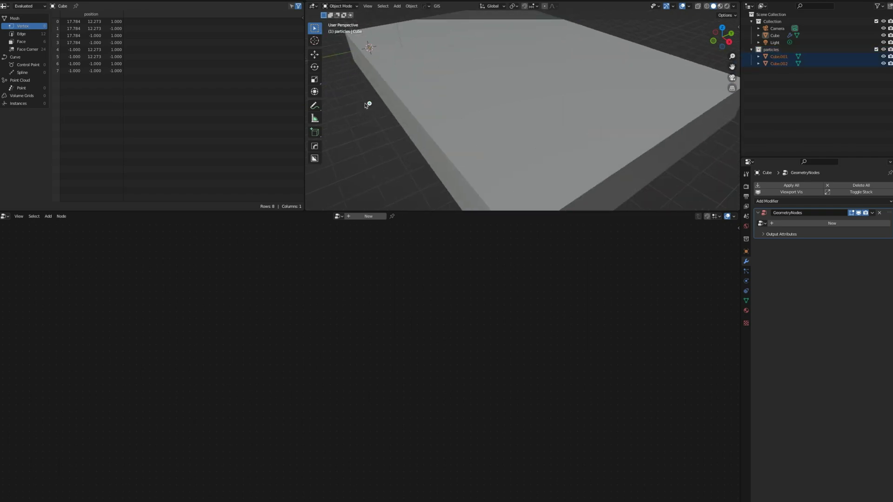
scroll(368, 105, "down", 2)
scroll(371, 101, "up", 2)
scroll(371, 101, "down", 3)
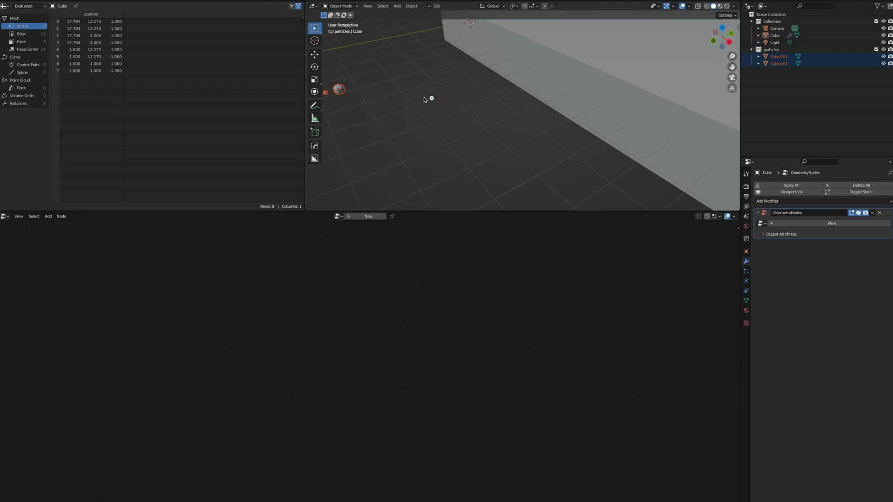
Step: Place the 3D cursor on the rocks and orbit the view toward them
left_click(314, 41)
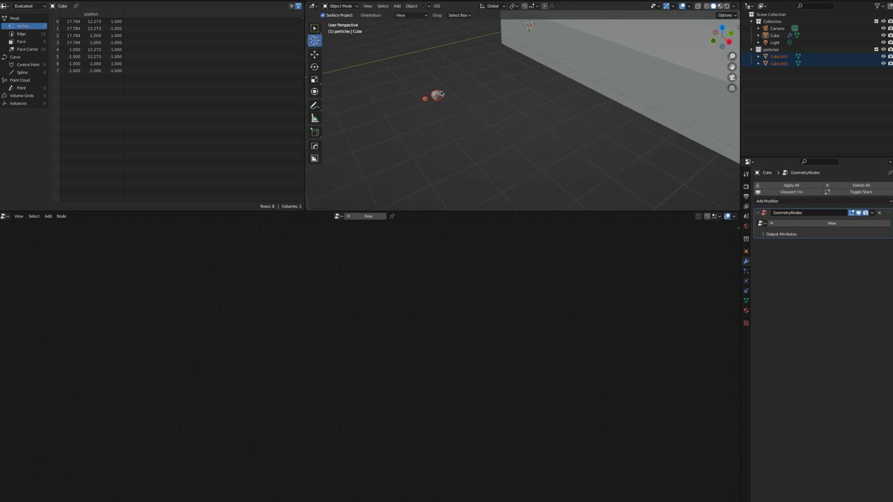
left_click(430, 98)
key("w")
middle_click_drag(364, 67, 428, 104)
scroll(418, 100, "up", 2)
scroll(492, 119, "up", 3)
scroll(478, 121, "down", 2)
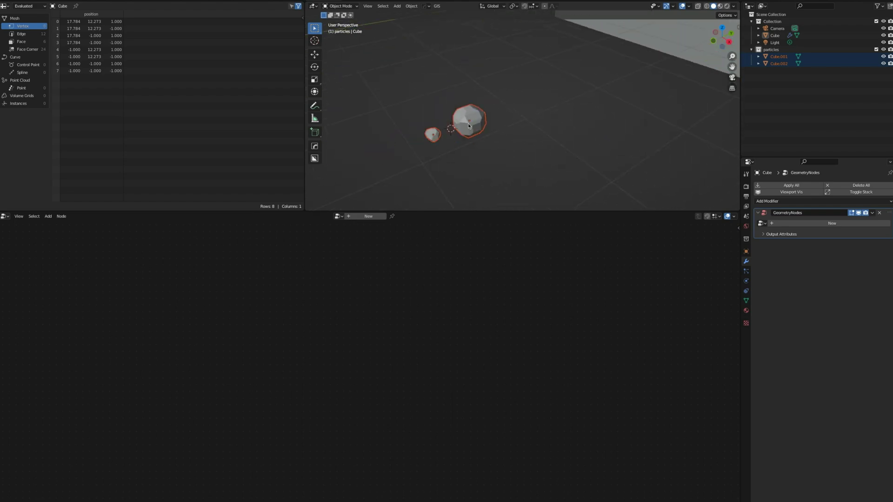
middle_click_drag(478, 121, 490, 135)
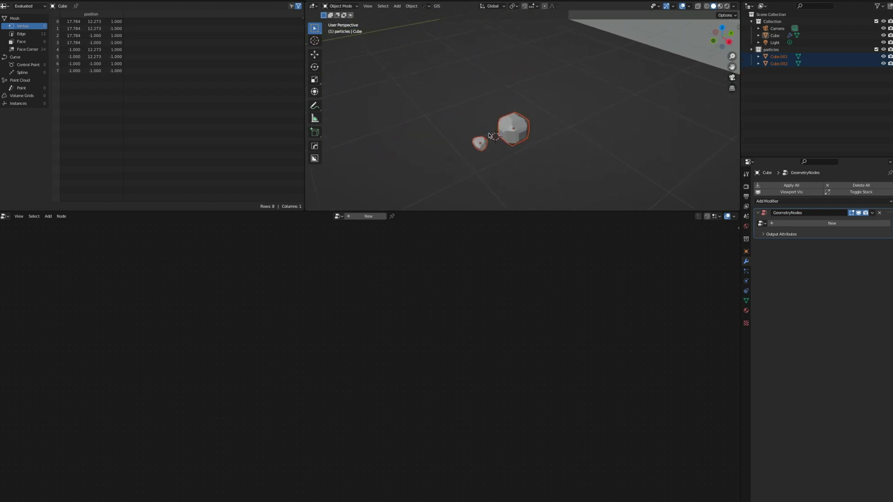
Step: Select the larger rock Cube.001 and enter Edit Mode with its faces deselected
left_click(466, 96)
left_click(505, 132)
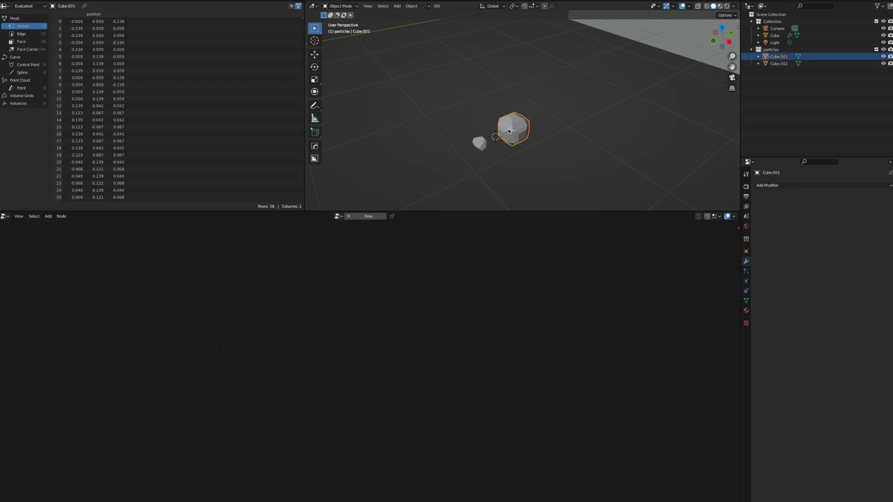
key("ctrl+Tab")
left_click(557, 129)
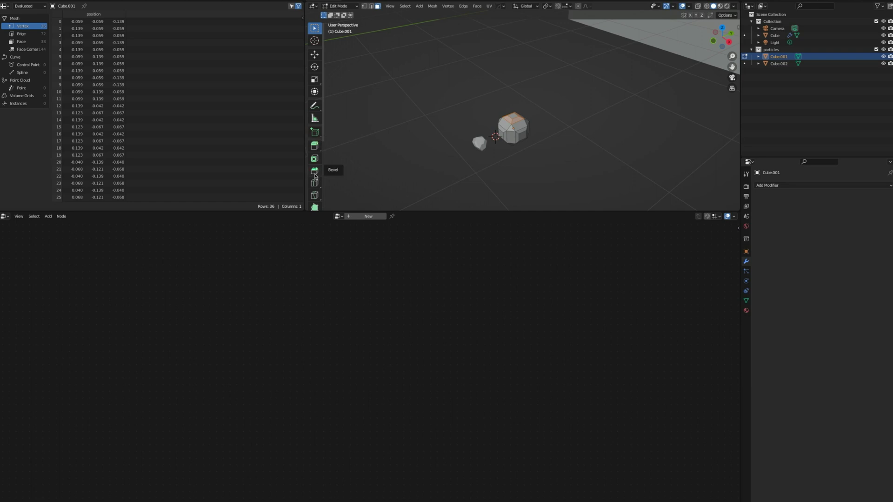
left_click(527, 98)
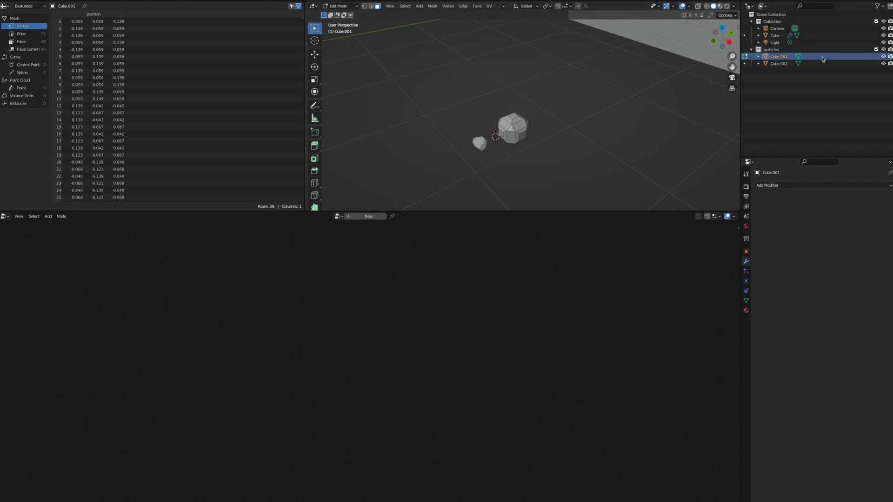
Step: Exclude the particles collection so the rocks are hidden
left_click(876, 50)
scroll(612, 84, "up", 3)
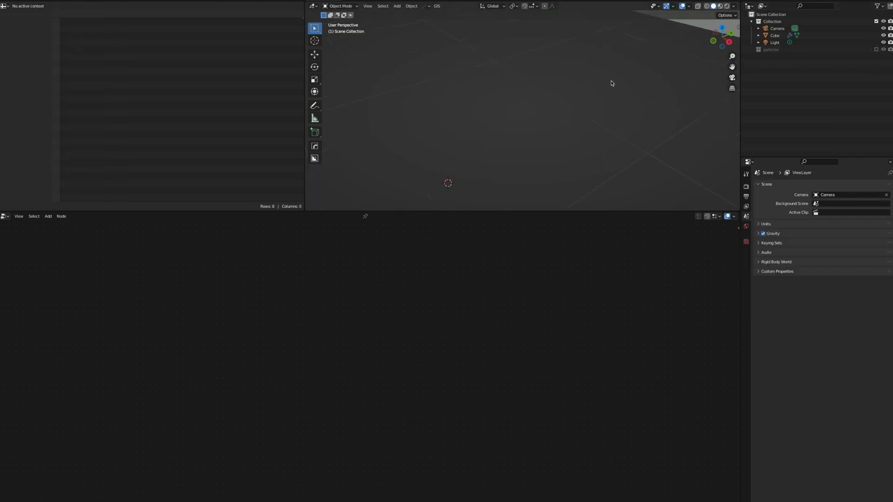
scroll(612, 84, "down", 3)
scroll(612, 86, "up", 3)
scroll(611, 85, "down", 4)
Step: Center and tilt the view on the slab, then select it
middle_click_drag(610, 83, 520, 113, "shift")
scroll(535, 114, "up", 3)
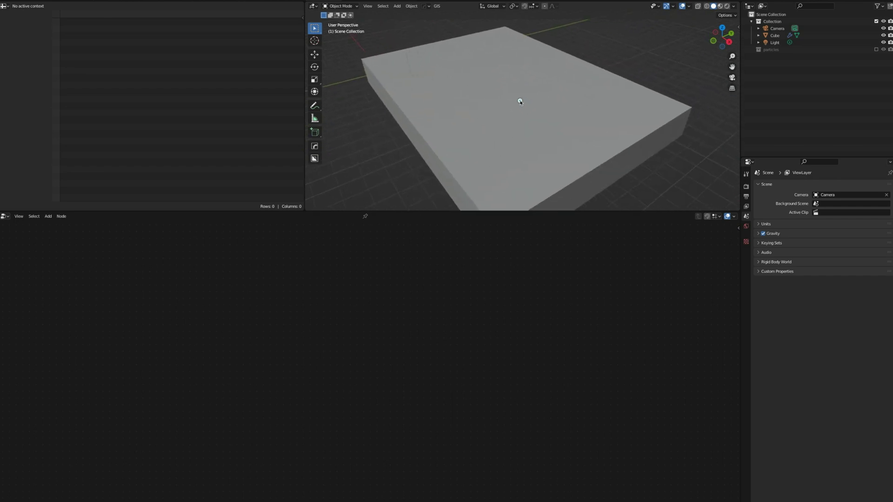
middle_click_drag(520, 93, 520, 90)
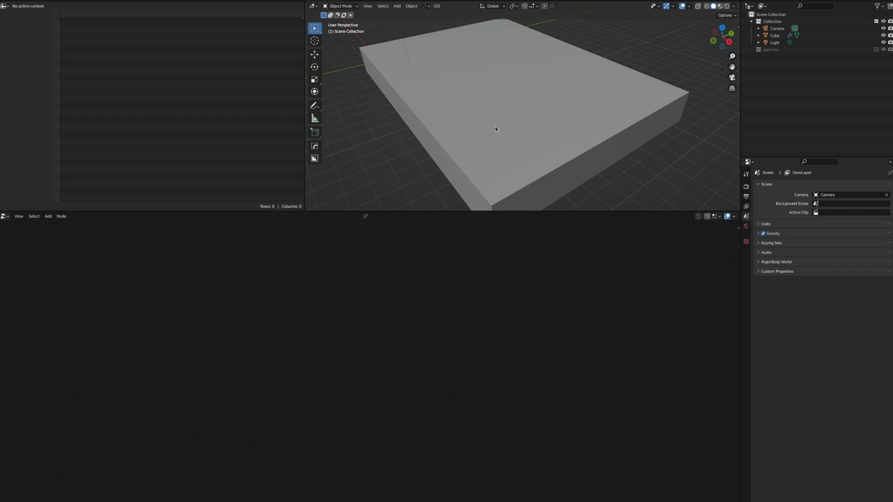
left_click(521, 142)
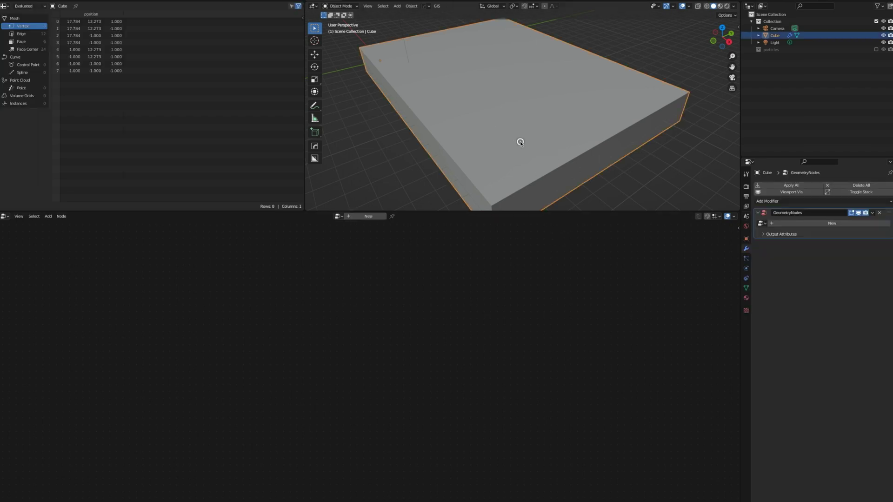
Step: Create a new Geometry Nodes.001 tree for the slab and spread its Group Input and Output apart
left_click(367, 216)
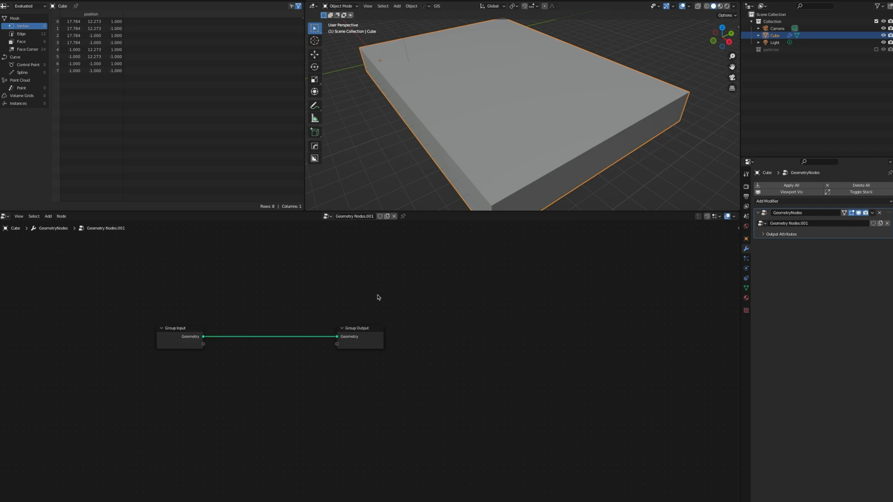
left_click_drag(371, 330, 608, 266)
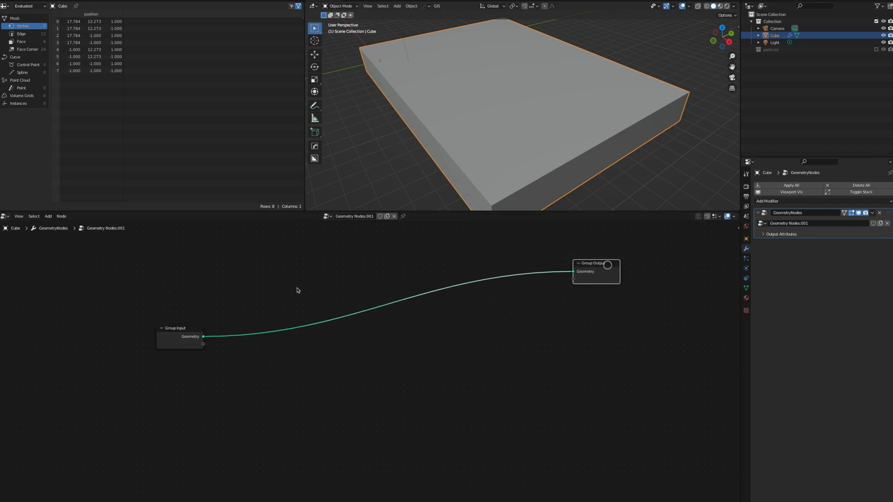
left_click_drag(185, 339, 142, 286)
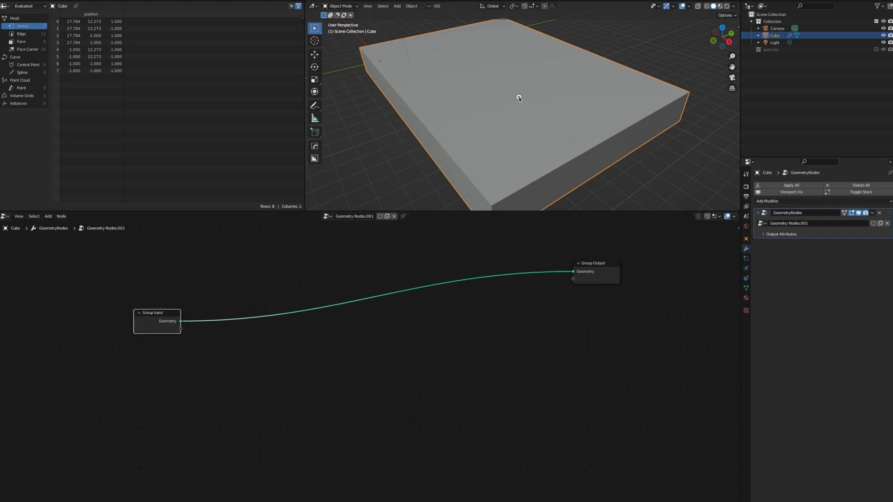
mouse_move(604, 264)
left_mouse_down()
mouse_move(637, 305)
mouse_move(628, 264)
mouse_move(619, 270)
left_mouse_up()
left_click_drag(173, 317, 168, 329)
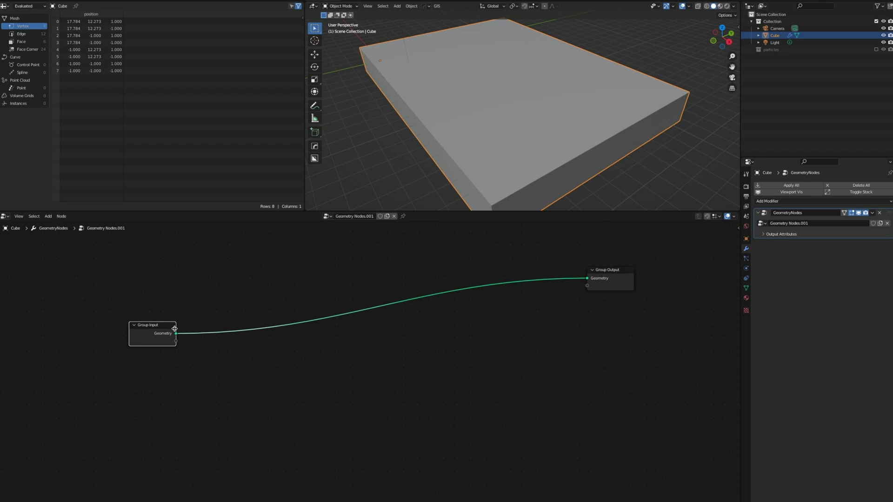
Step: Level Group Input at the upper left and Group Output at the upper right
left_click(604, 273)
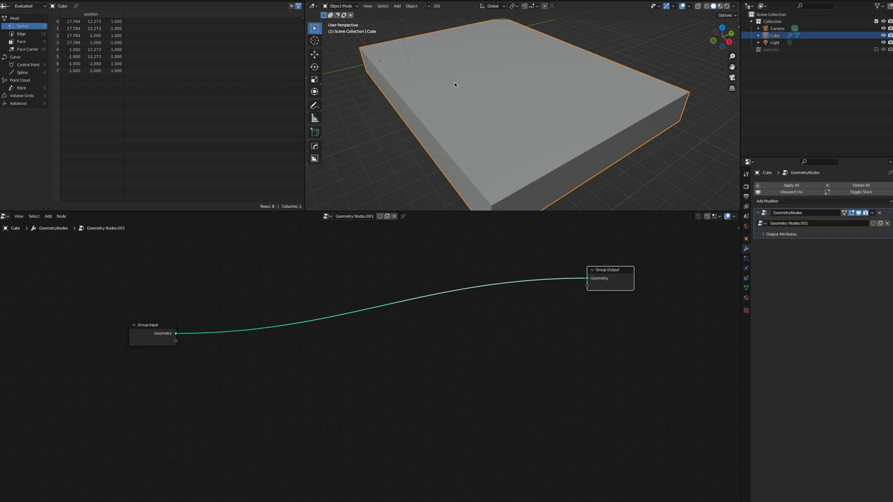
left_click(150, 326)
left_click(613, 275)
left_click_drag(158, 323, 144, 246)
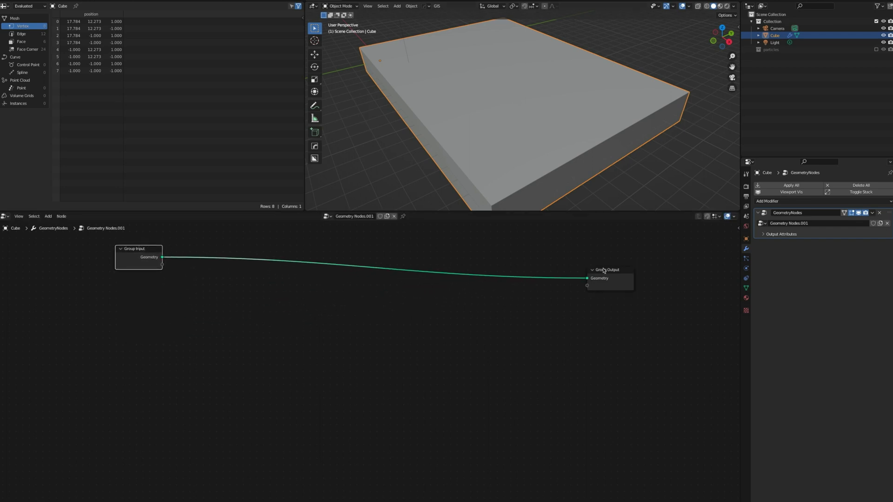
left_click_drag(612, 270, 626, 239)
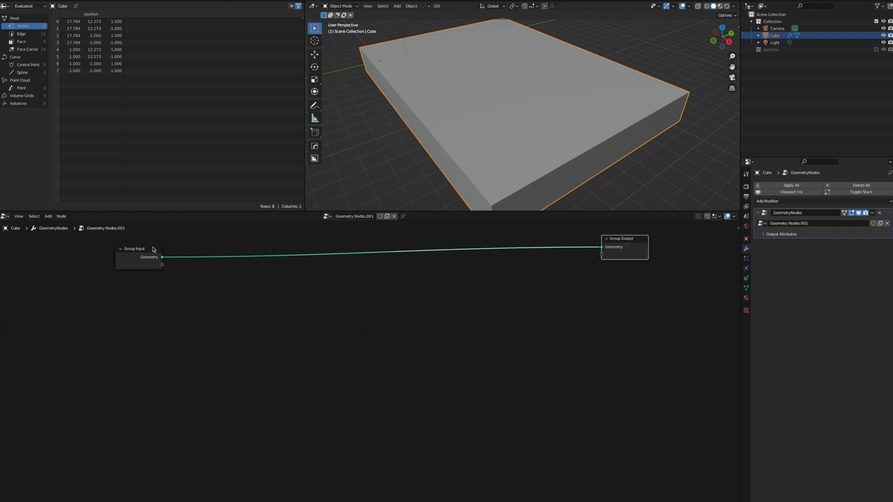
left_click_drag(148, 248, 142, 238)
Step: Add a Distribute Points on Faces node by searching 'Distr' in the Add menu
left_click(225, 347)
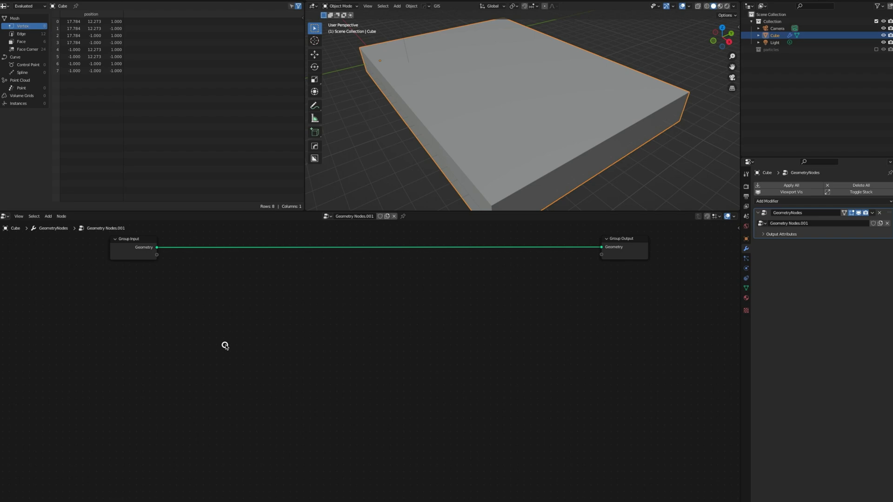
key("shift+a")
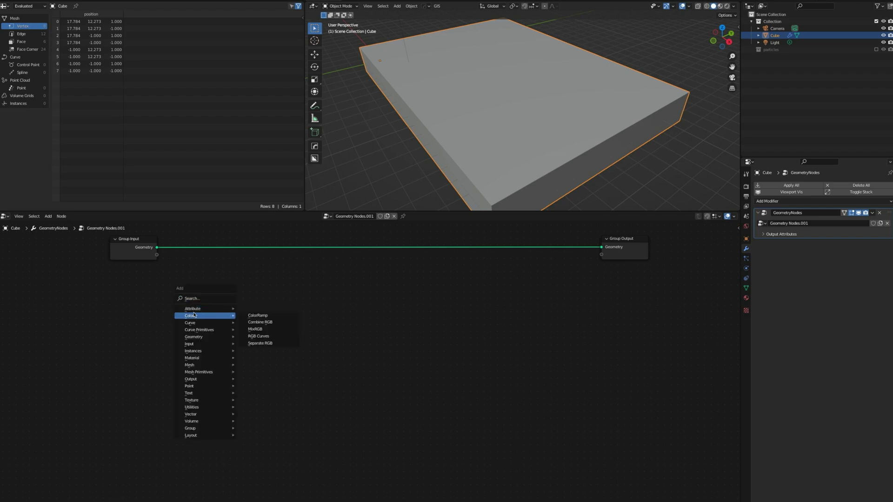
mouse_move(196, 367)
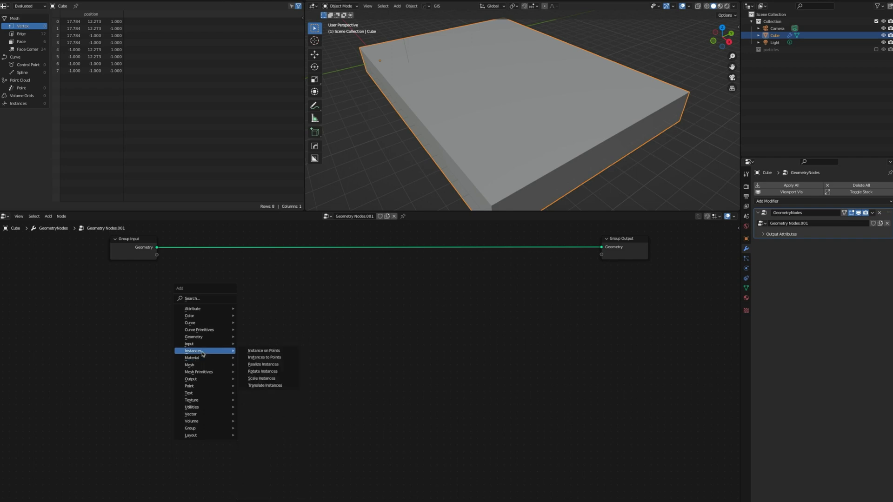
left_click(202, 298)
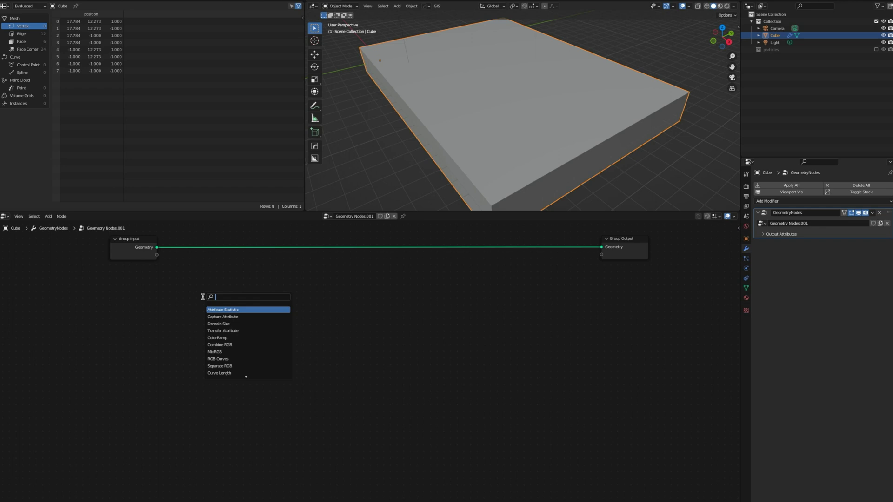
type("Distr")
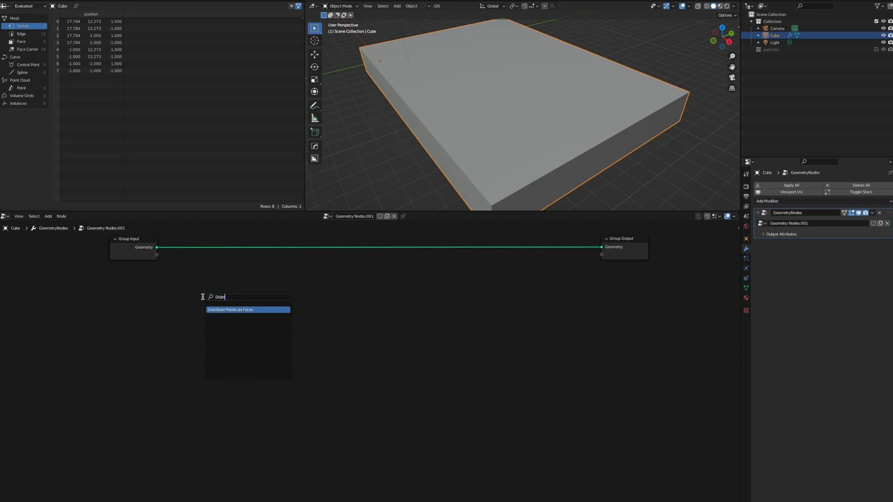
left_click(233, 309)
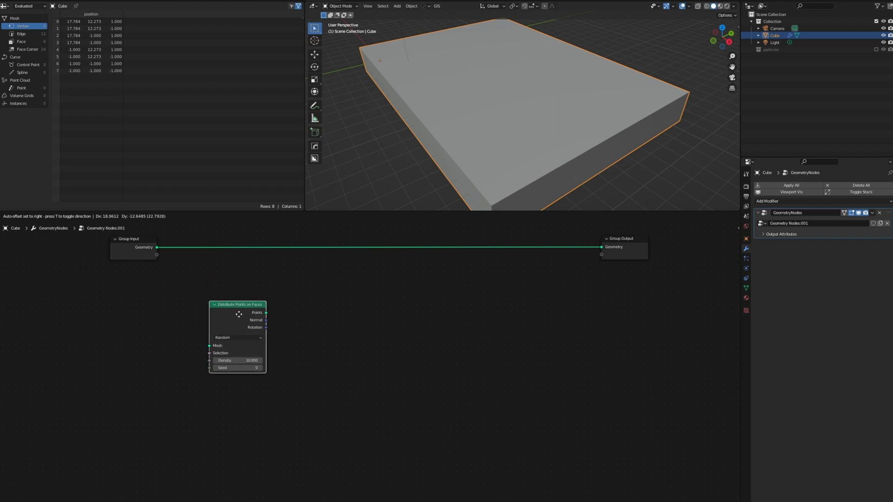
Step: Place the node, feeding slab geometry into Mesh and Points into Group Output
left_click(231, 303)
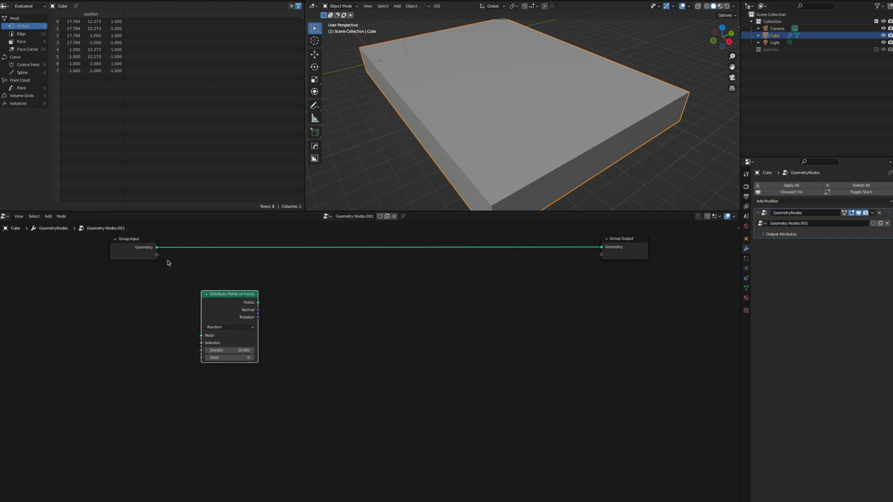
left_click_drag(157, 248, 201, 336)
left_click_drag(258, 302, 601, 248)
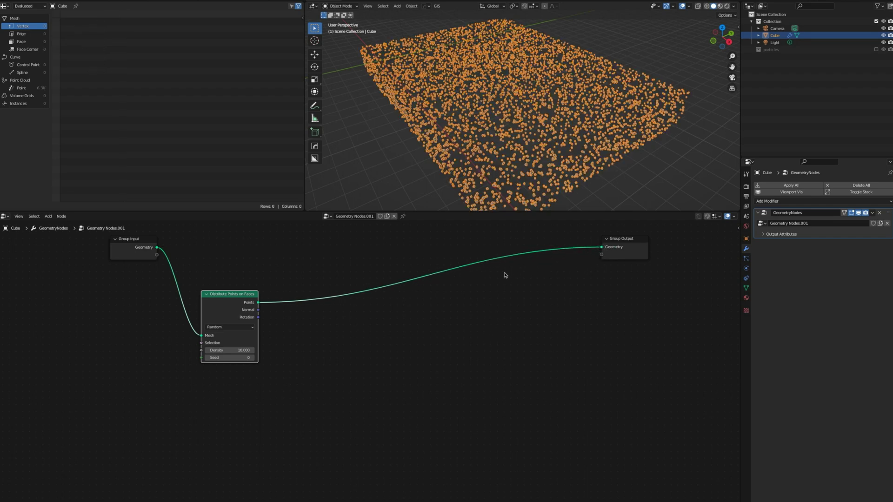
Step: Raise Density to 26.300, inspect the scatter, then reconnect Group Input directly to Group Output
left_click_drag(233, 346, 300, 340)
scroll(508, 142, "up", 6)
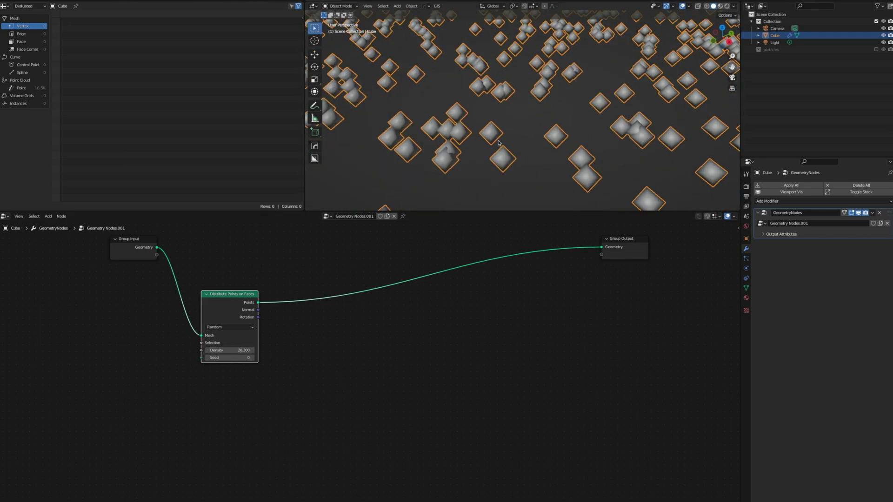
scroll(497, 144, "down", 4)
mouse_move(509, 152)
middle_mouse_down()
mouse_move(405, 88)
mouse_move(358, 82)
mouse_move(519, 162)
mouse_move(504, 158)
middle_mouse_up()
scroll(486, 141, "up", 3)
scroll(492, 144, "down", 6)
scroll(492, 144, "down", 4)
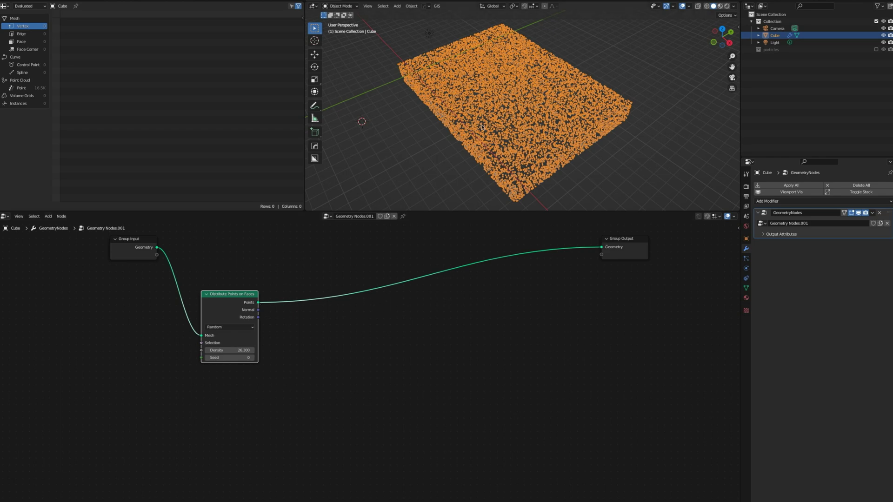
scroll(456, 143, "down", 2)
scroll(525, 131, "up", 5)
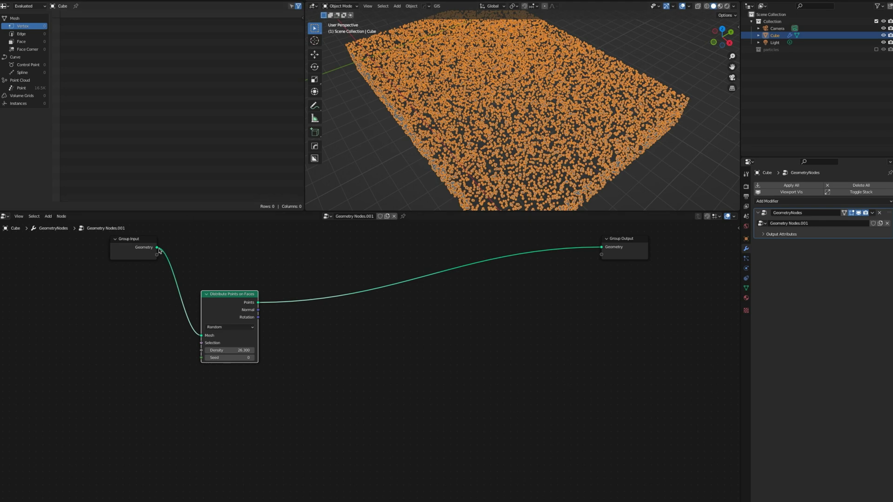
left_click_drag(158, 247, 603, 248)
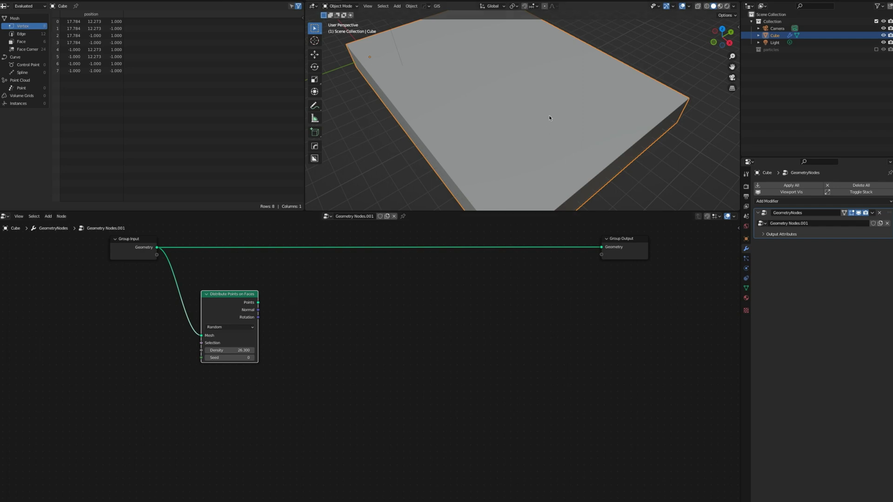
Step: Clear the node selection and open the Add menu's node search
left_click(486, 302)
key("shift+a")
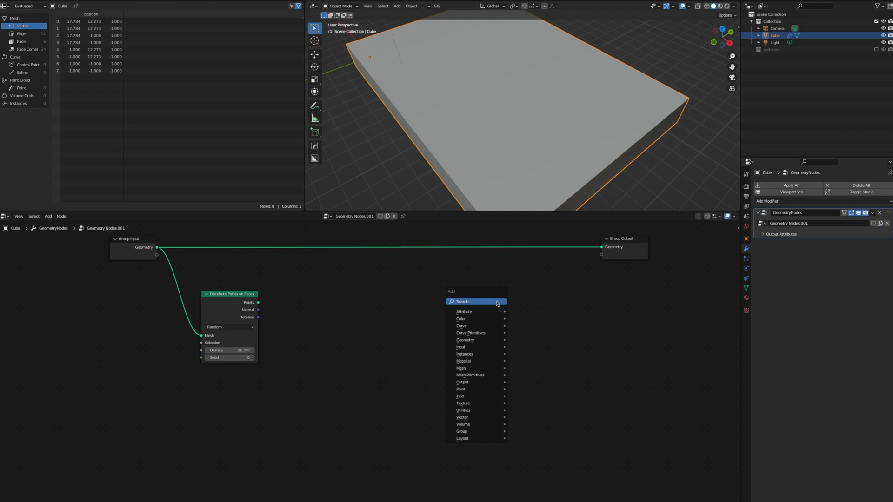
left_click(496, 302)
Step: Insert Join Geometry (searched as 'join') on the input–output link and feed it the distributed Points
type("join")
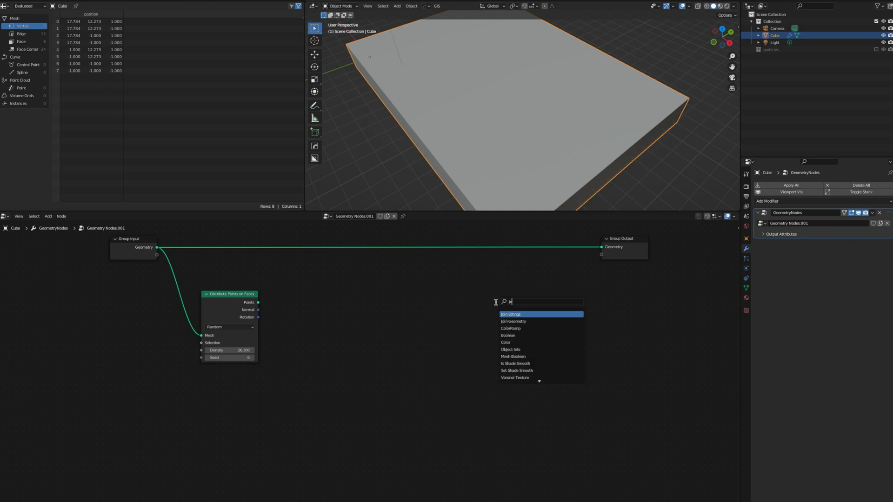
left_click(509, 321)
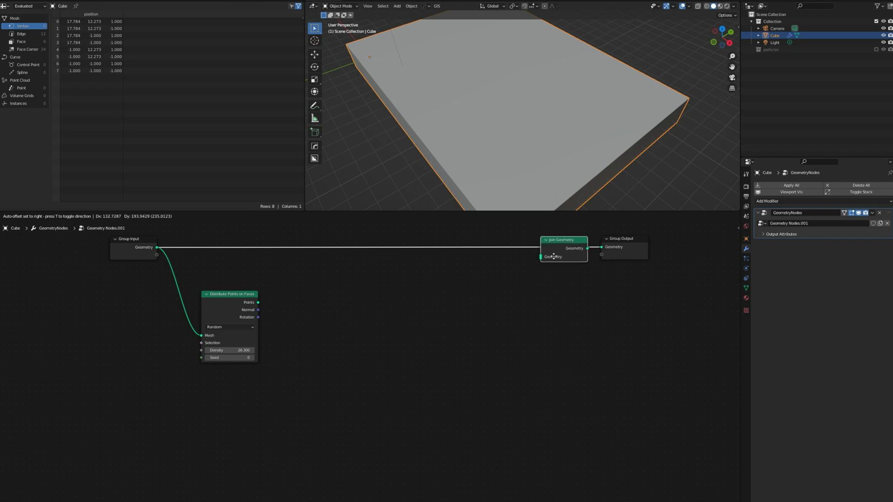
left_click(556, 255)
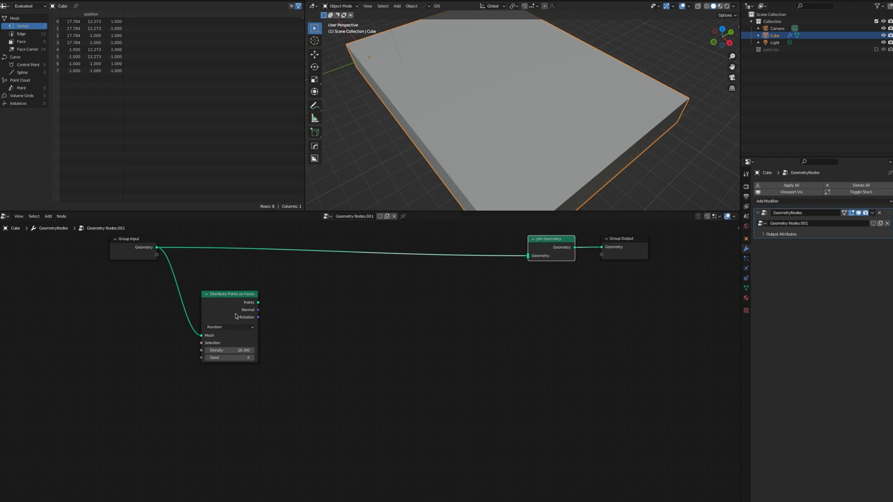
left_click_drag(258, 303, 527, 256)
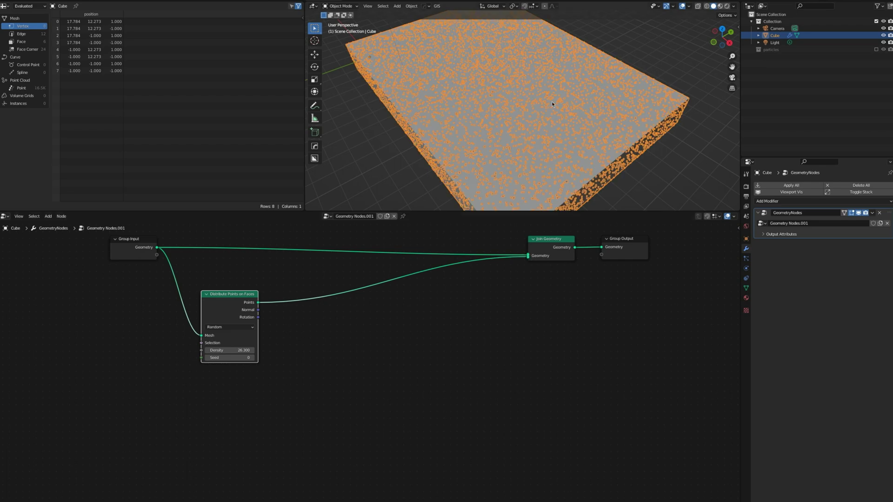
scroll(545, 122, "down", 4)
mouse_move(545, 122)
middle_mouse_down()
mouse_move(564, 91)
mouse_move(540, 114)
middle_mouse_up()
scroll(534, 130, "down", 2)
scroll(533, 130, "up", 8)
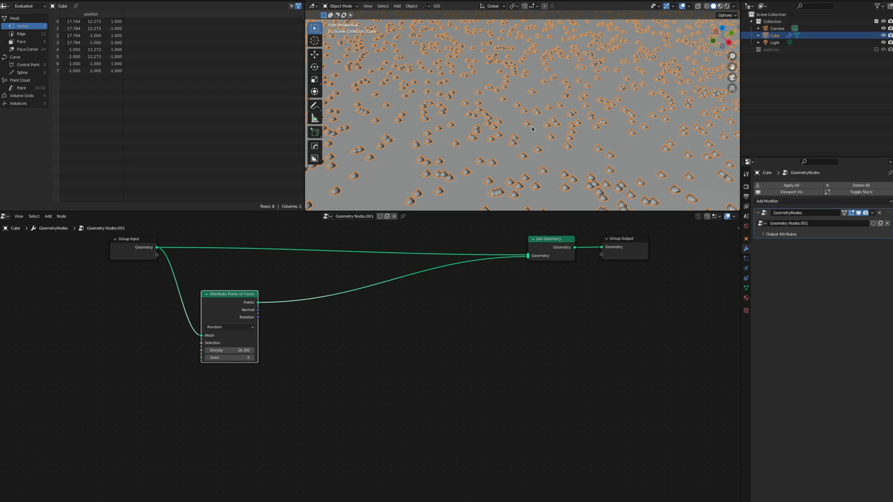
scroll(507, 140, "down", 8)
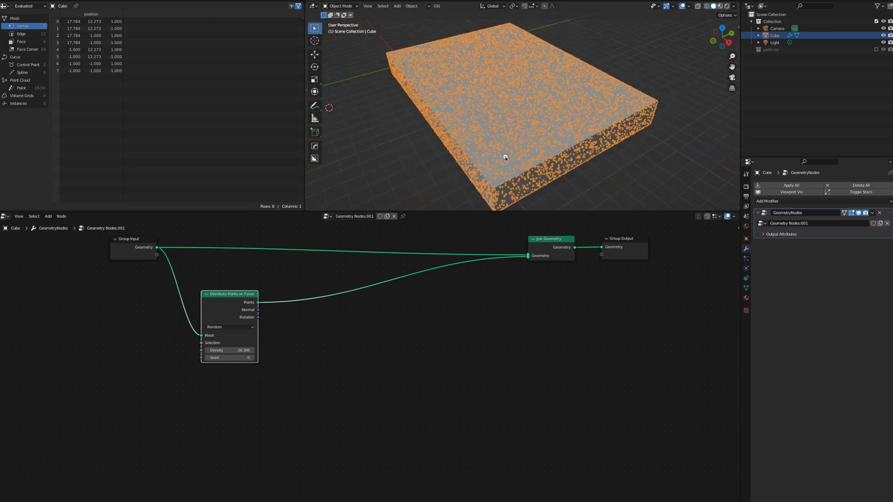
middle_click_drag(517, 151, 512, 150)
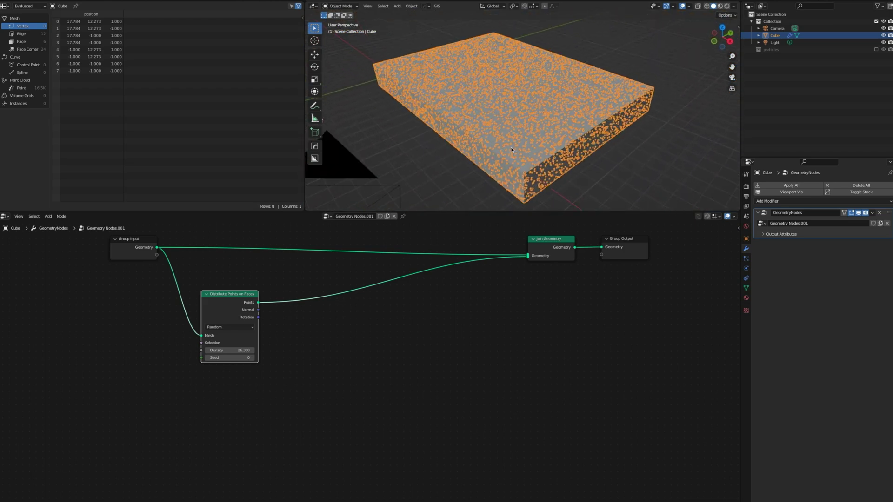
scroll(512, 149, "up", 3)
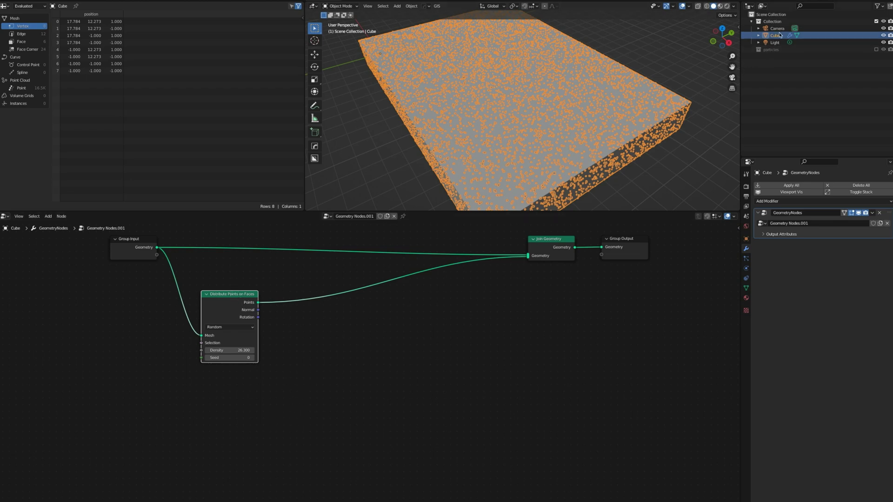
left_click(771, 50)
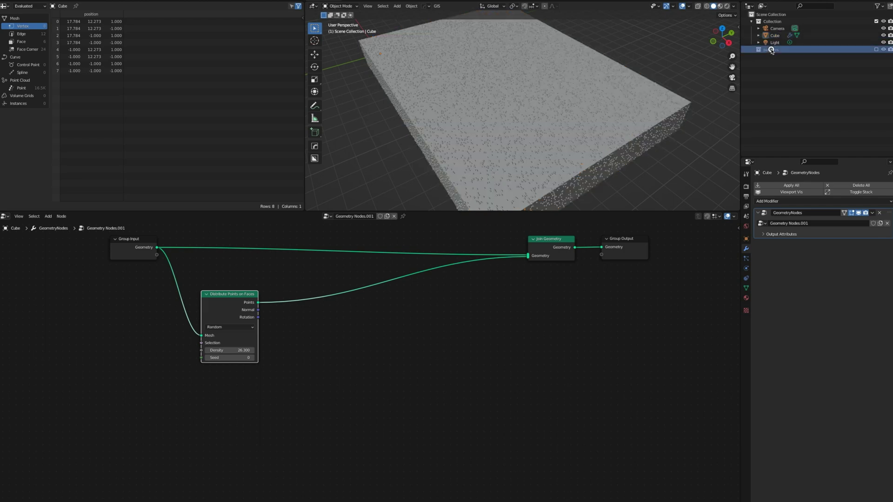
left_click(573, 132)
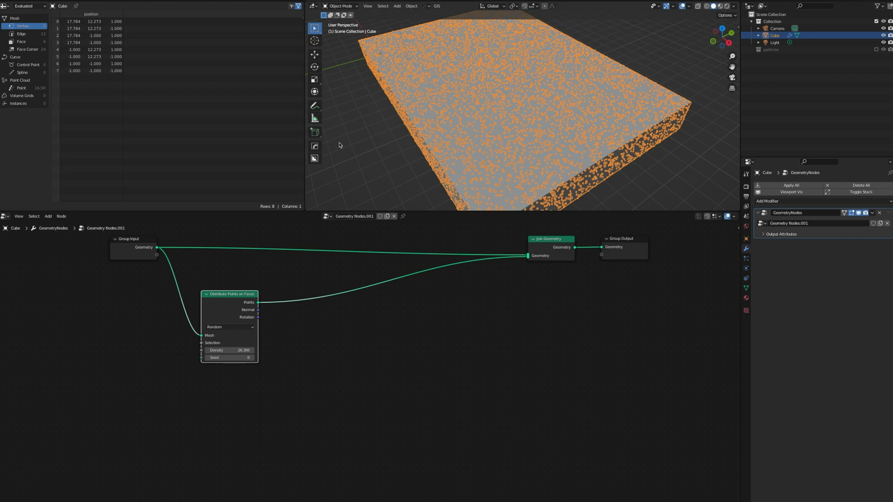
left_click(362, 144)
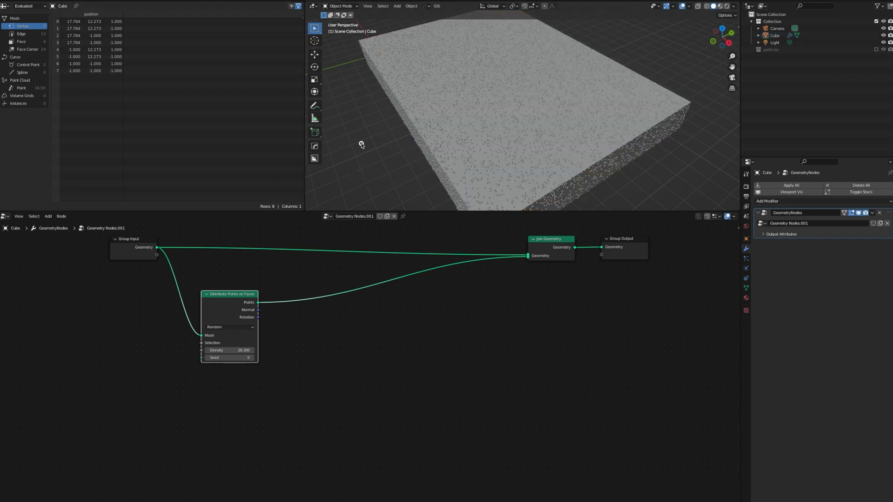
Step: Add a new cube mesh, Cube.003, to the scene
key("shift+a")
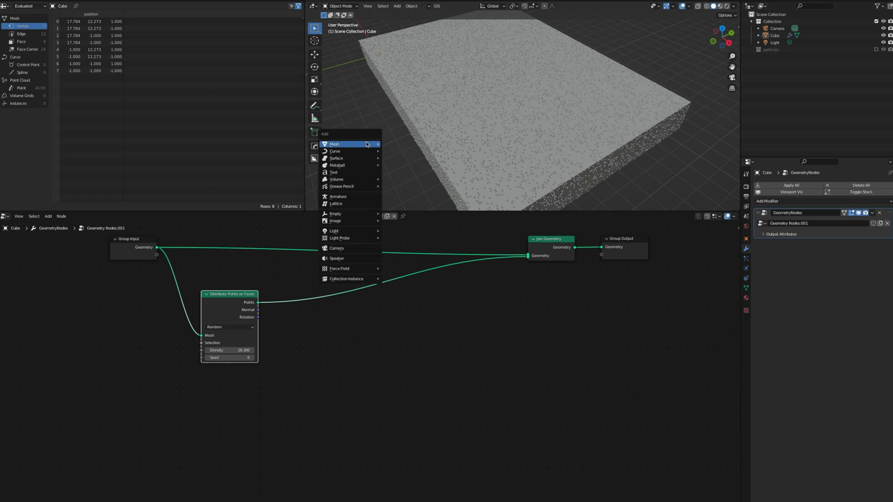
mouse_move(367, 144)
left_click(402, 152)
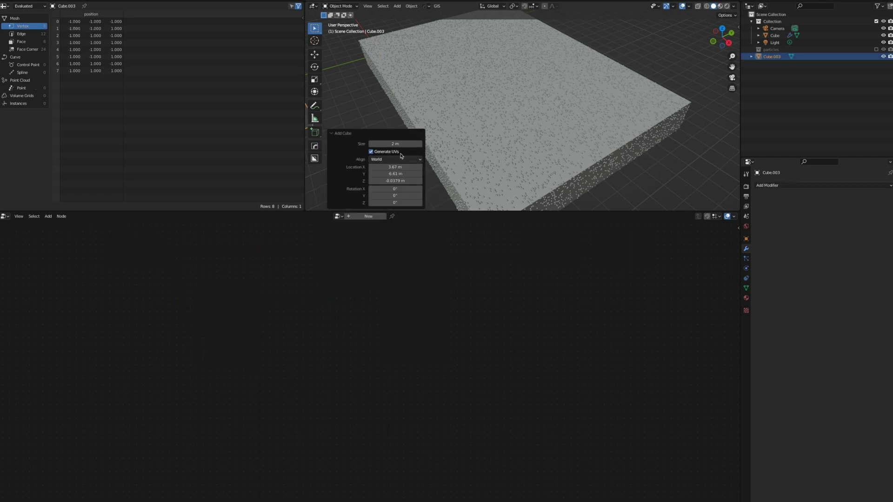
scroll(402, 113, "down", 5)
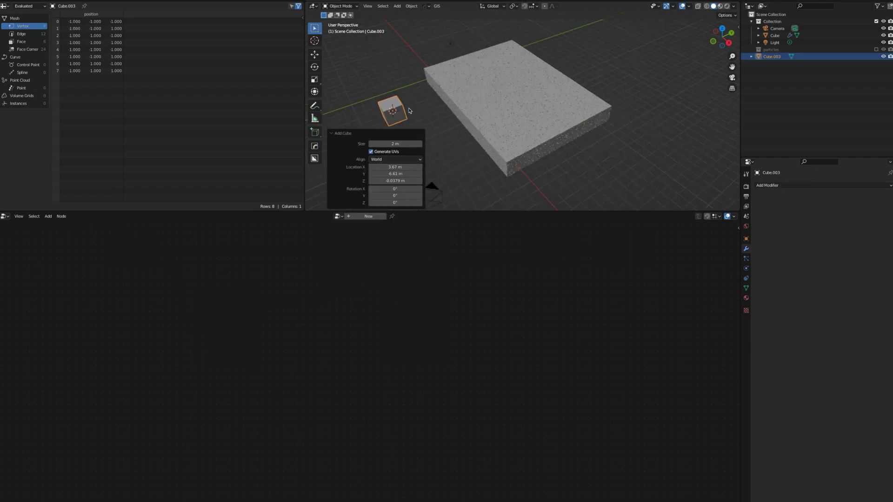
scroll(406, 109, "up", 2)
Step: Scale Cube.003 down to 0.112
left_click(399, 122)
left_click(394, 114)
left_click(402, 117)
key("s")
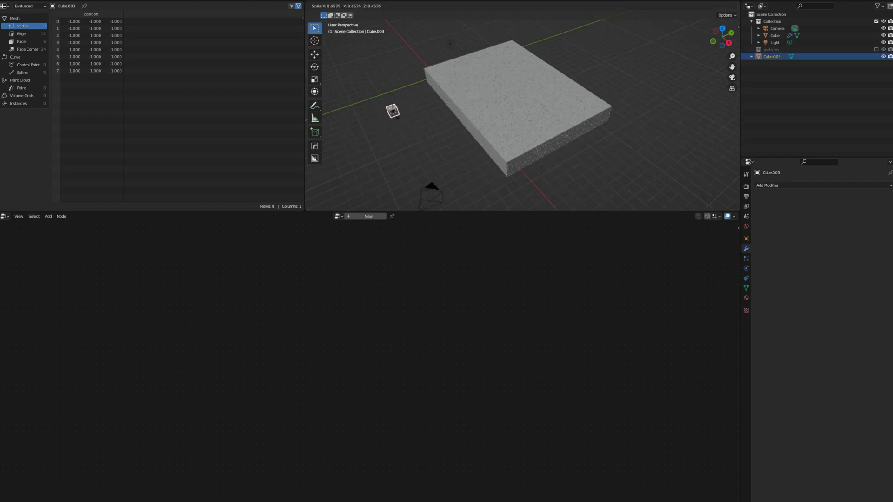
left_click(391, 110)
Step: Select the slab Cube to bring up its Geometry Nodes tree
scroll(480, 146, "down", 2)
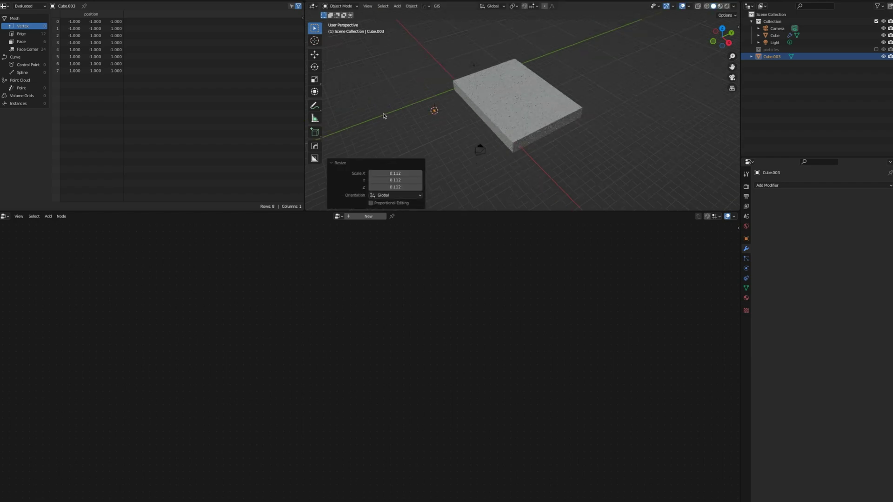
scroll(384, 116, "up", 3)
scroll(381, 115, "up", 4)
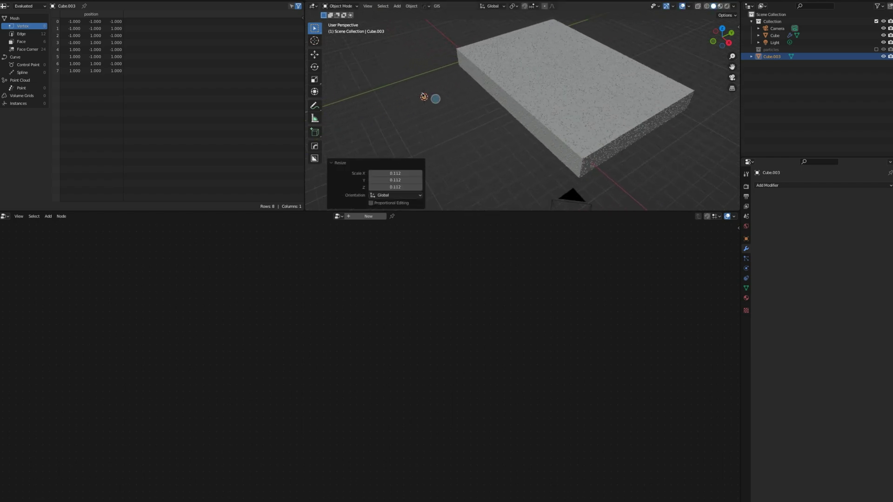
scroll(386, 88, "down", 1)
left_click(390, 91)
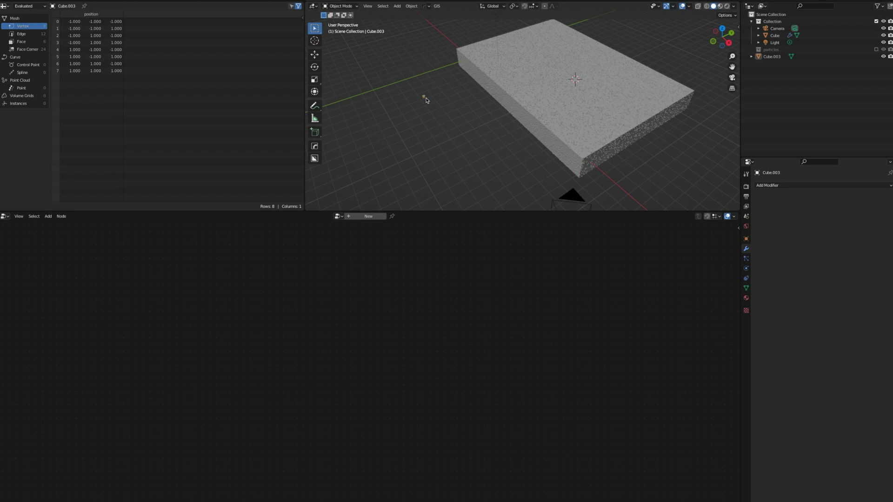
left_click(530, 116)
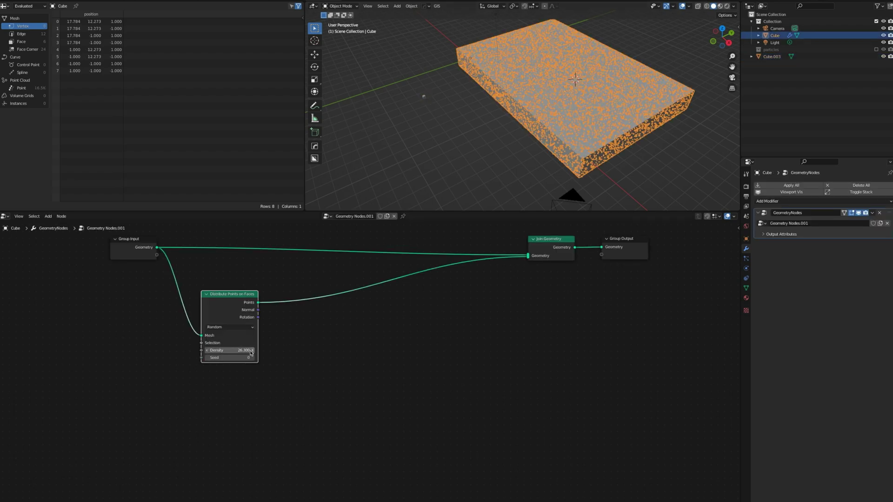
Step: Add an Object Info node (searched as 'obje') reading Cube.003
left_click(240, 404)
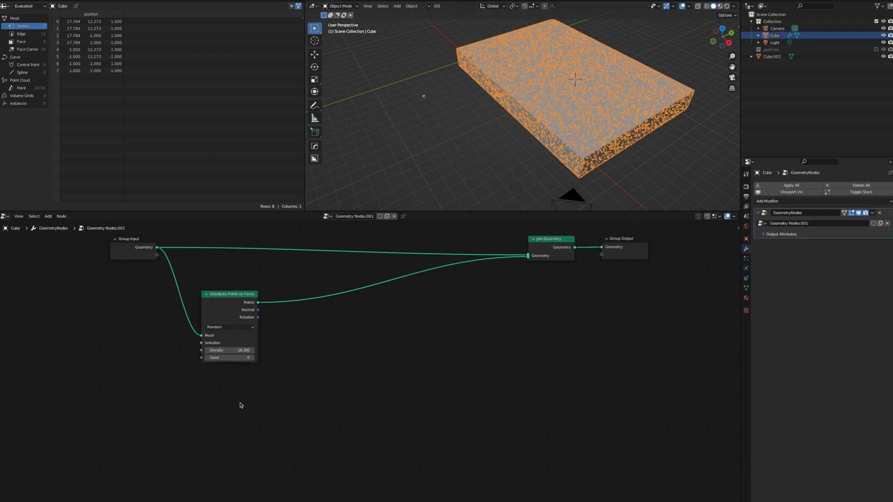
key("shift+a")
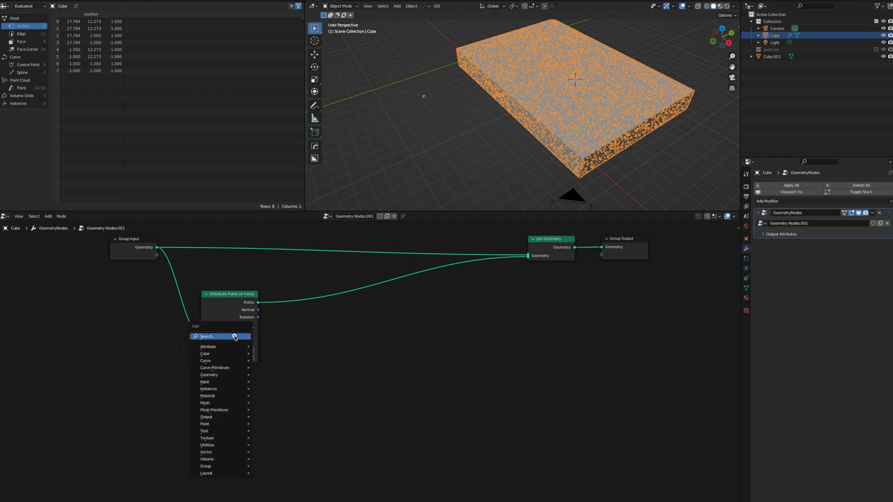
left_click(235, 335)
type("object")
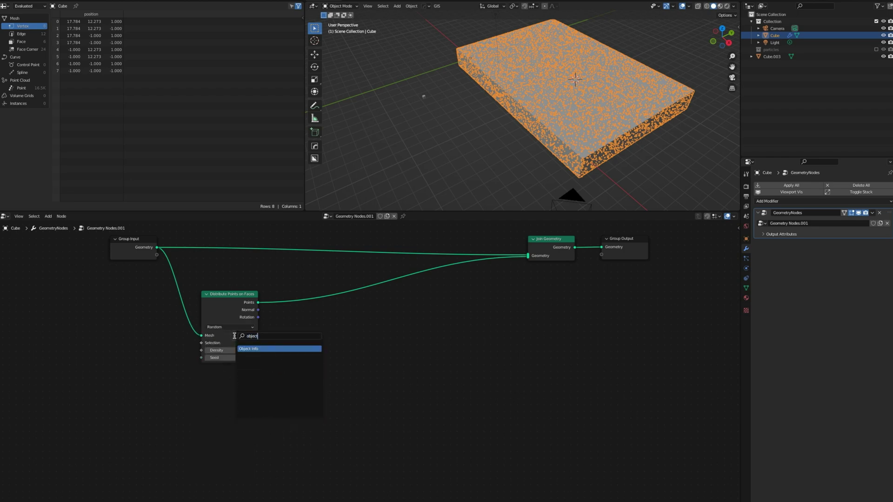
left_click(254, 349)
left_click(247, 424)
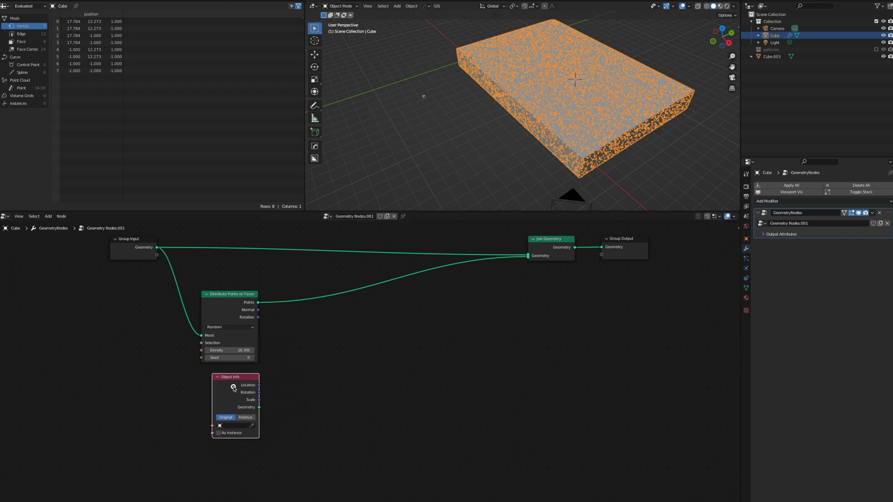
left_click(251, 426)
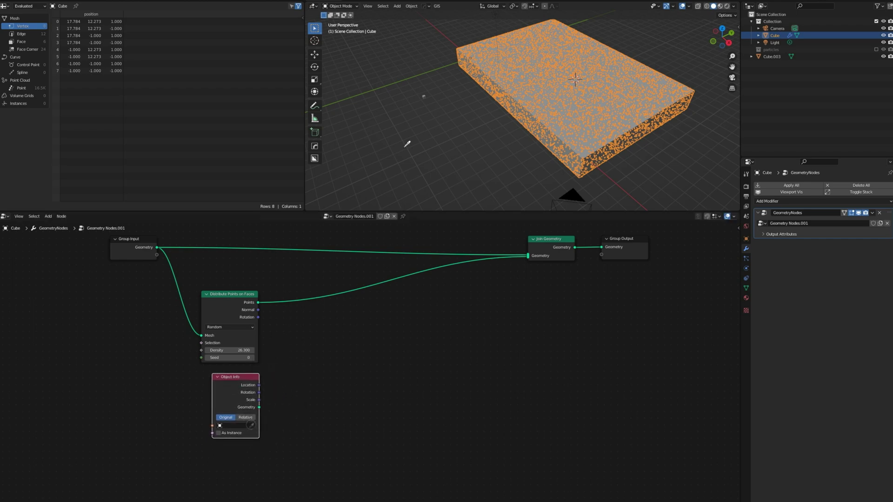
left_click(424, 98)
Step: Add an Instance on Points node from the Instances menu
key("shift+a")
mouse_move(379, 395)
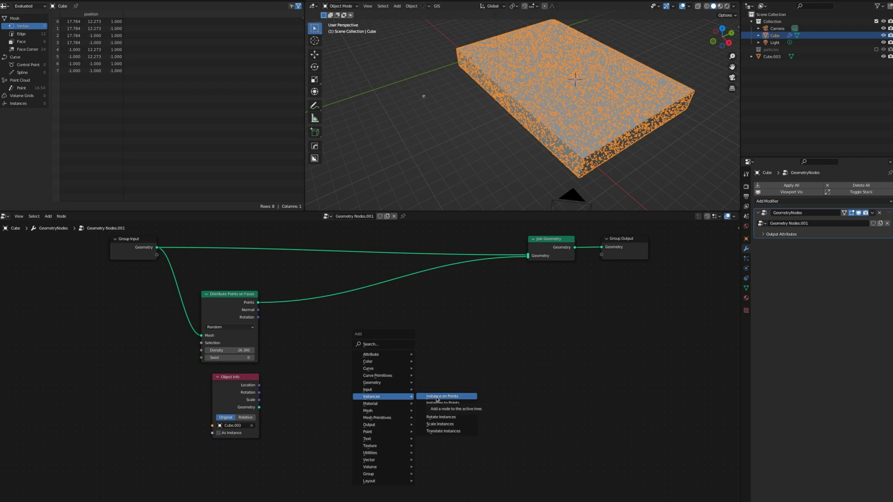
left_click(438, 396)
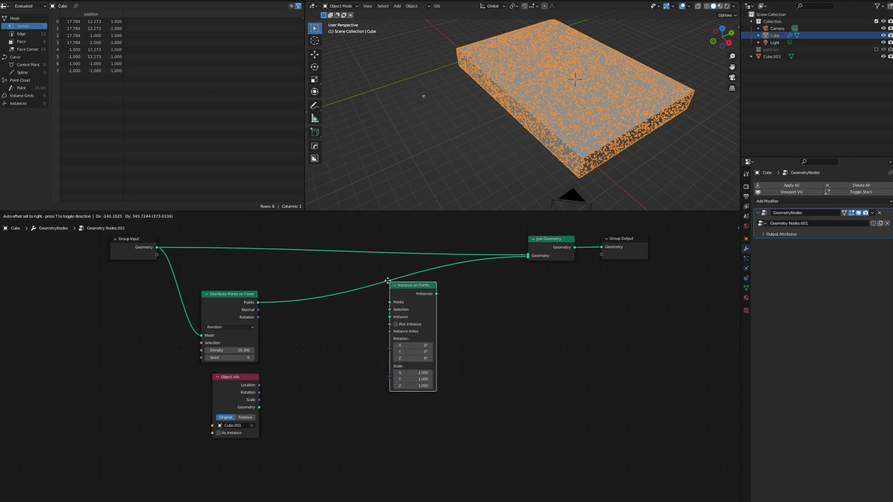
Step: Insert Instance on Points before Join Geometry and feed it Object Info's Cube.003 geometry
left_click(356, 274)
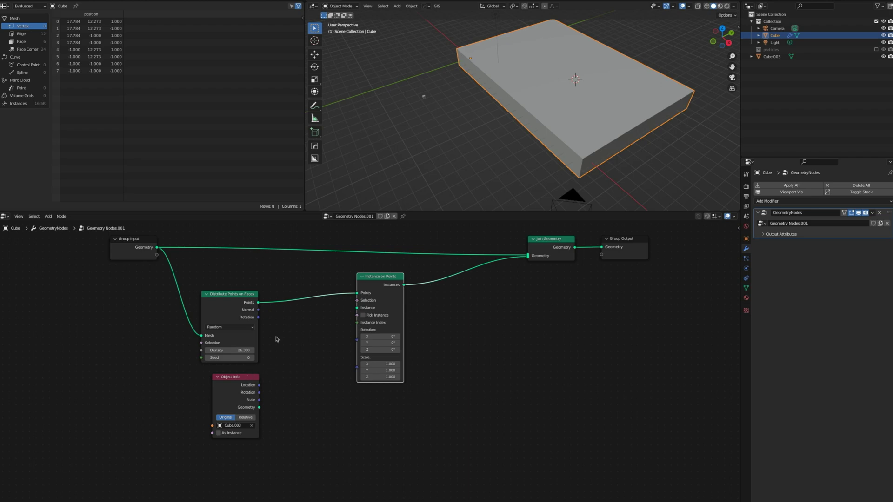
left_click(244, 296)
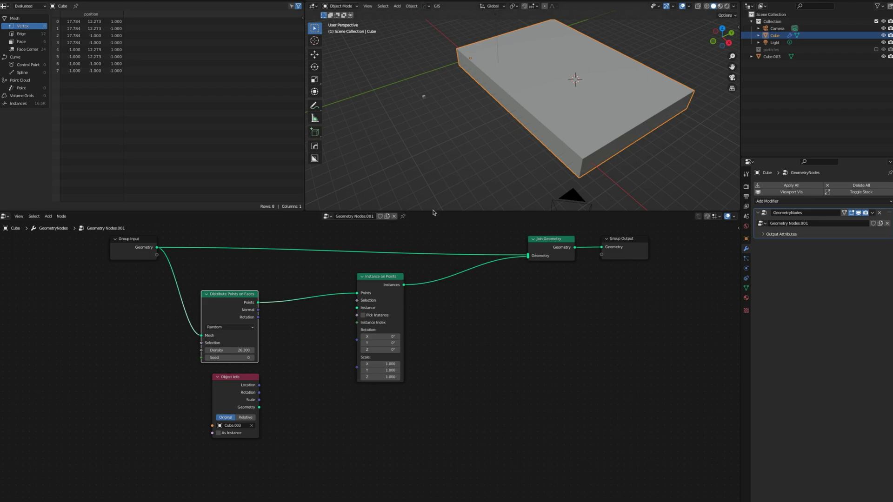
left_click(250, 380)
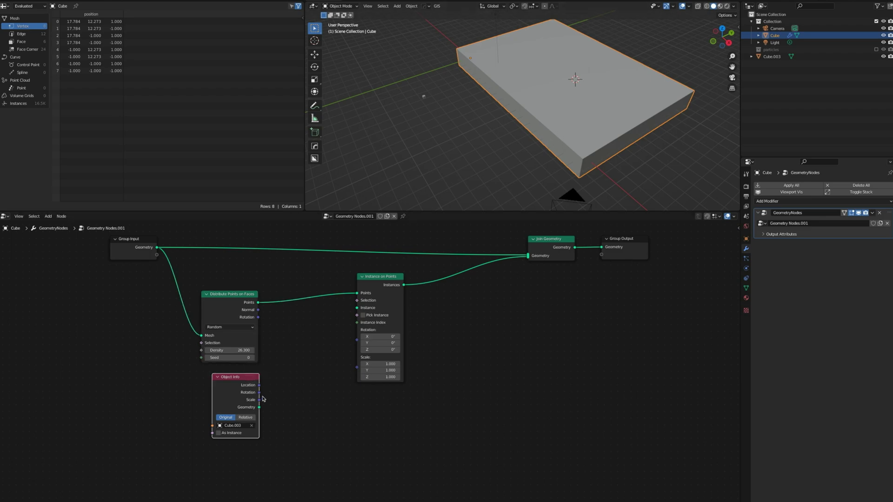
left_click_drag(260, 407, 357, 308)
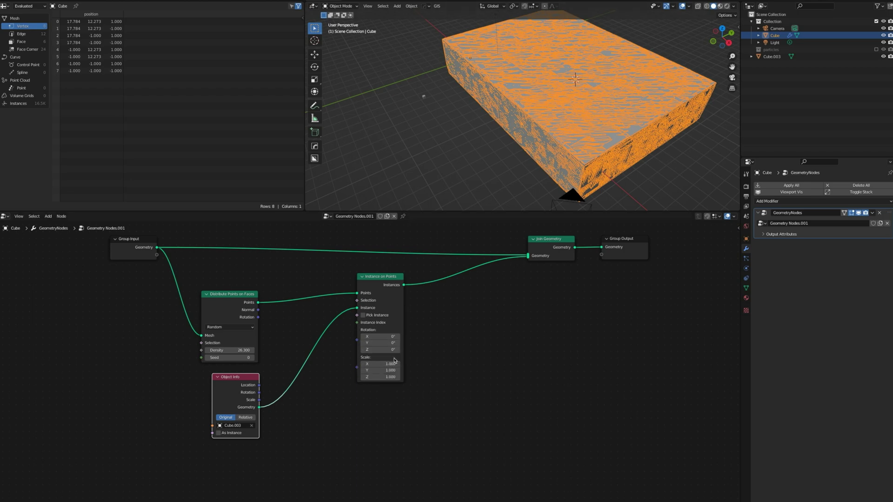
mouse_move(392, 364)
left_mouse_down()
mouse_move(378, 363)
mouse_move(393, 365)
left_mouse_up()
left_click(425, 98)
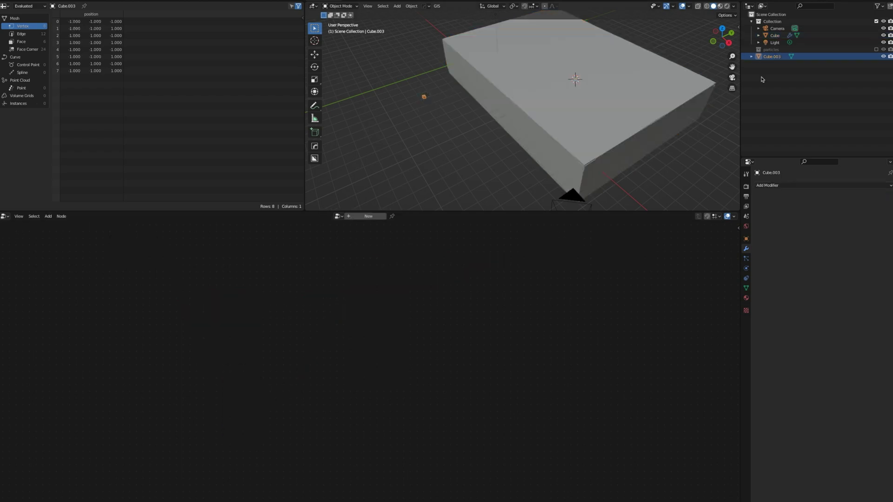
Step: Apply Cube.003's 0.112 scale to its mesh through the F3 'apply' search
right_click(768, 58)
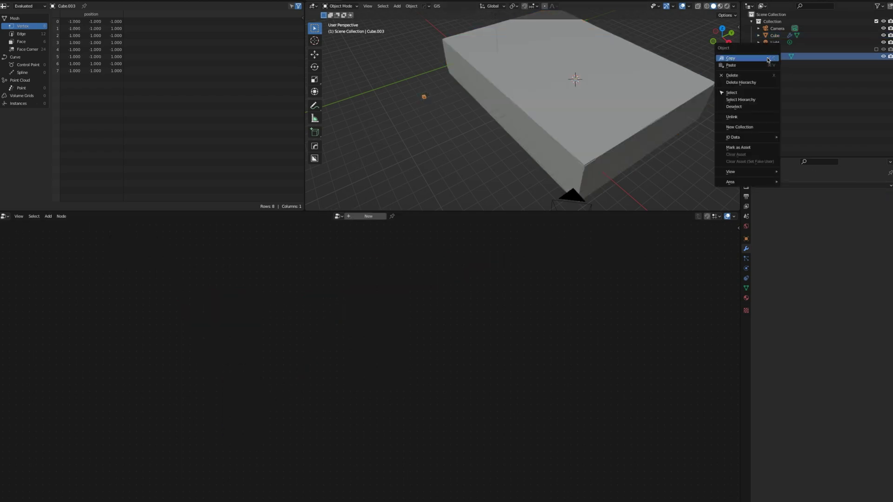
key("n")
key("F3")
type("apply")
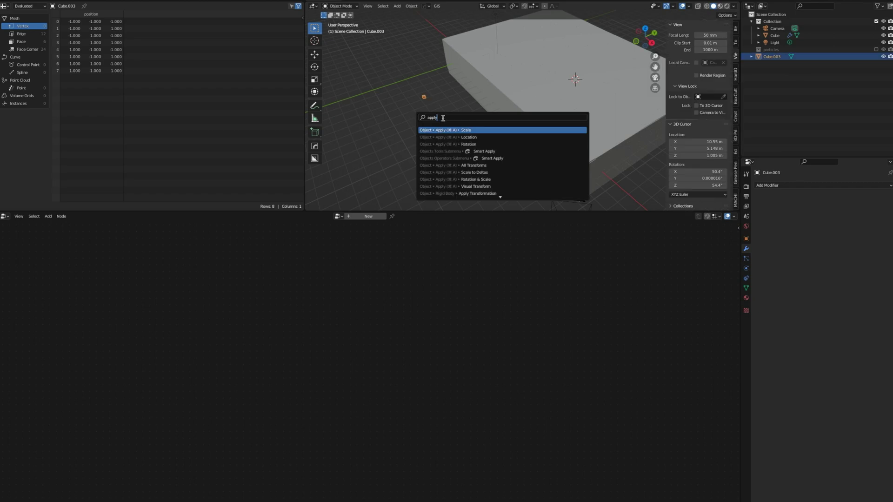
left_click(464, 130)
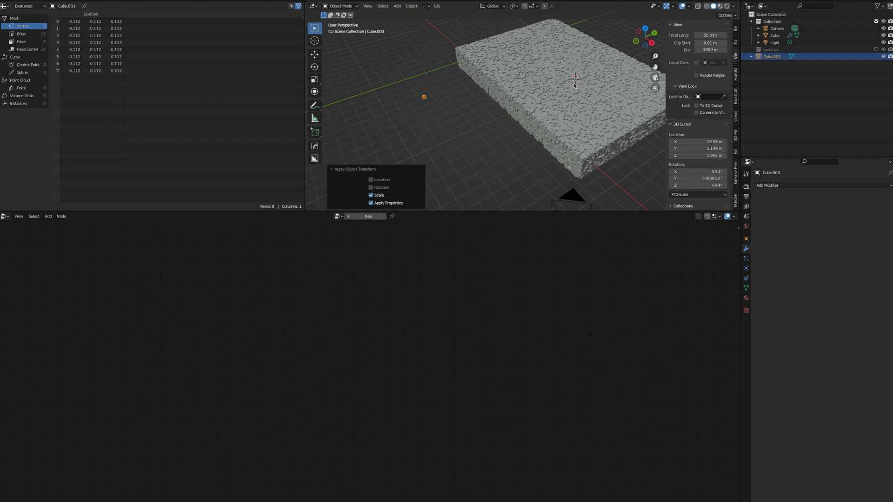
left_click(478, 136)
Step: Select the slab Cube to bring its Geometry Nodes tree back
scroll(551, 112, "down", 3)
scroll(553, 112, "up", 8)
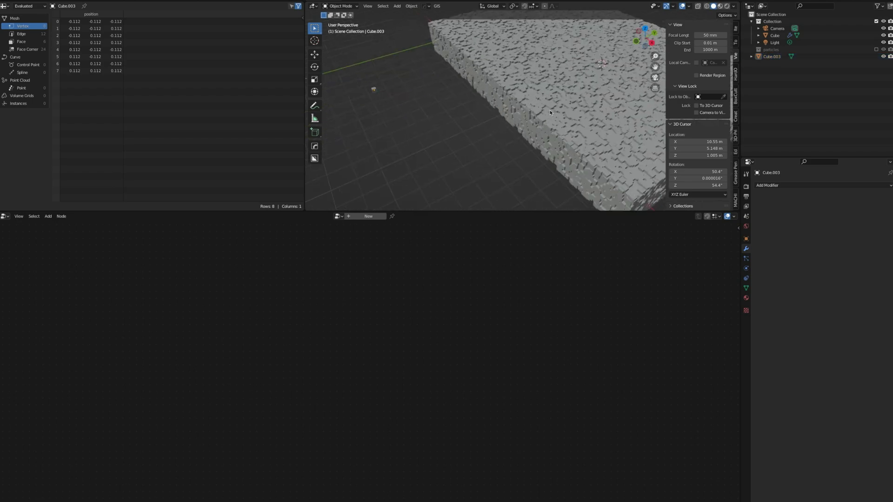
scroll(556, 114, "down", 10)
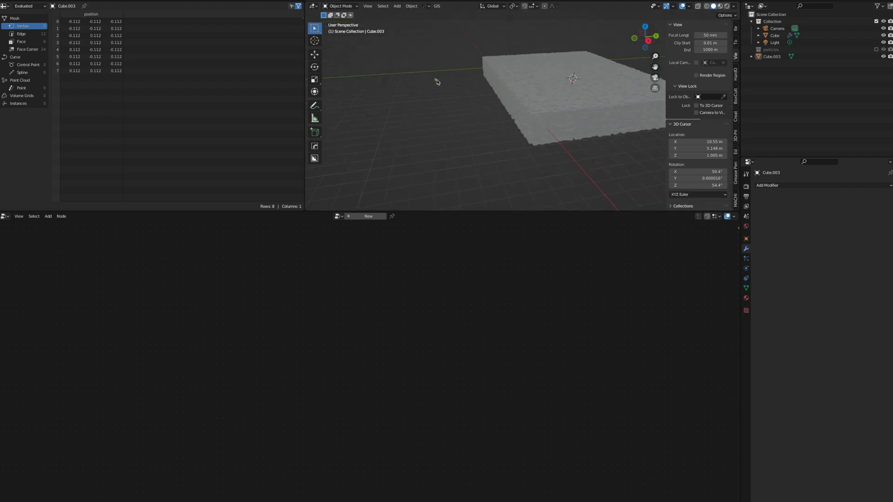
left_click(524, 84)
Step: Set the Instance on Points Scale to 0.2 on X, Y and Z
scroll(541, 110, "up", 5)
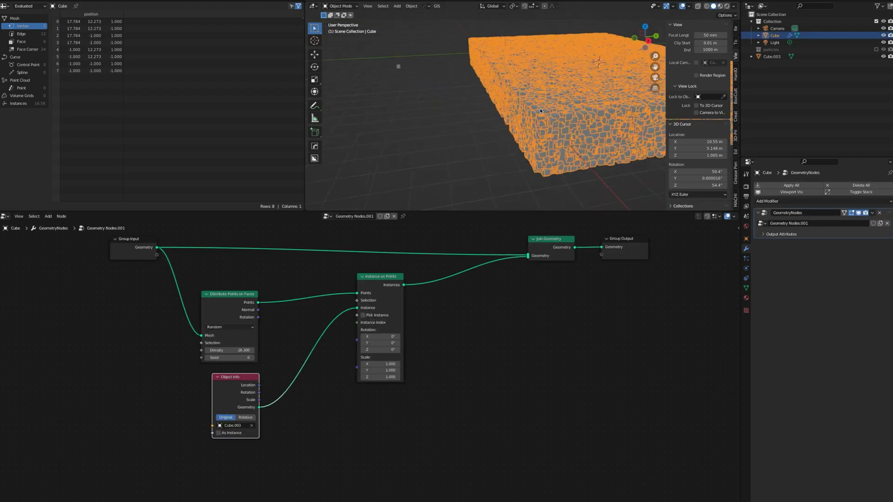
scroll(541, 111, "down", 4)
left_click(390, 364)
key("Tab")
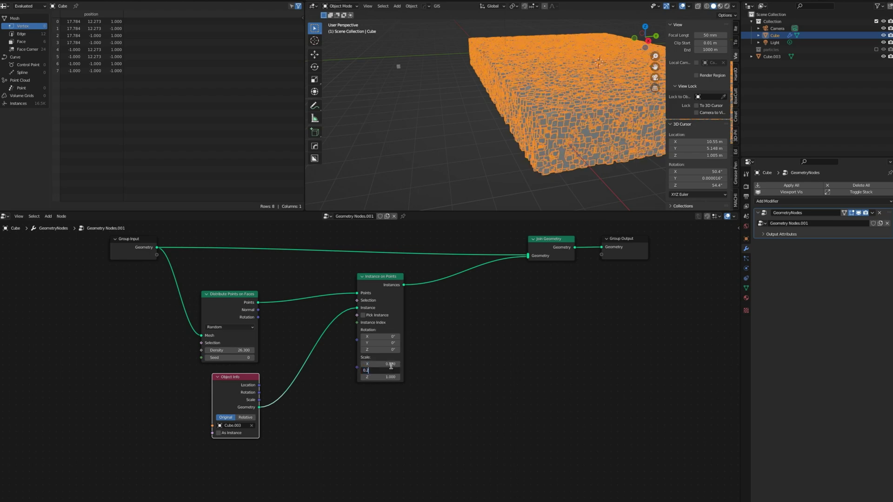
key("Tab")
type("0.2")
key("Return")
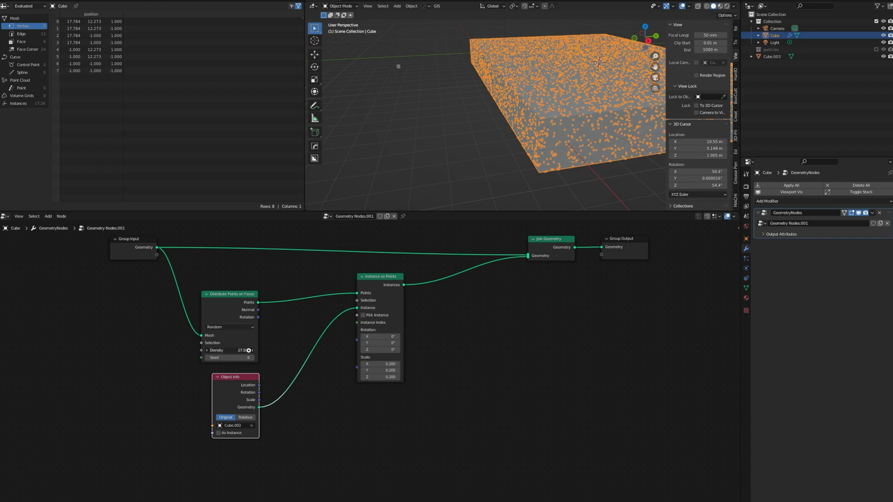
Step: Raise the Distribute Points on Faces Density to about 81.3 and view the slab's top
left_click_drag(266, 349, 436, 345)
scroll(582, 116, "down", 2)
scroll(582, 116, "up", 8)
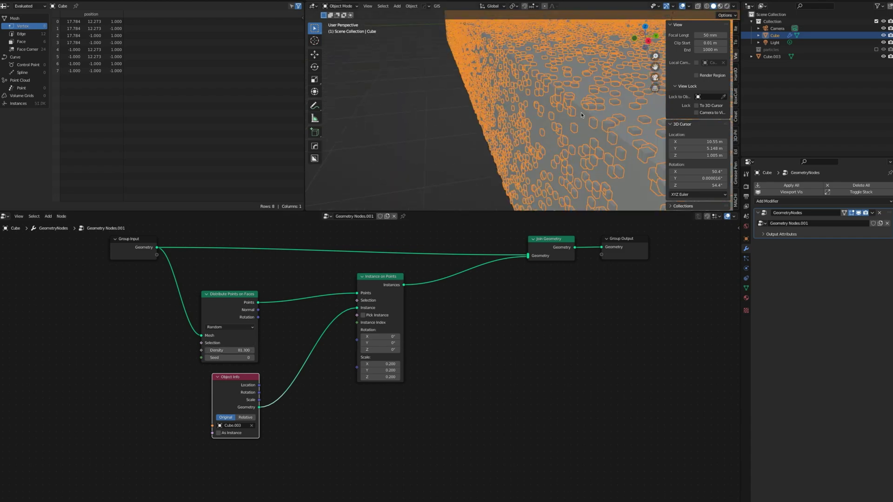
scroll(582, 114, "down", 7)
middle_click_drag(581, 113, 608, 149)
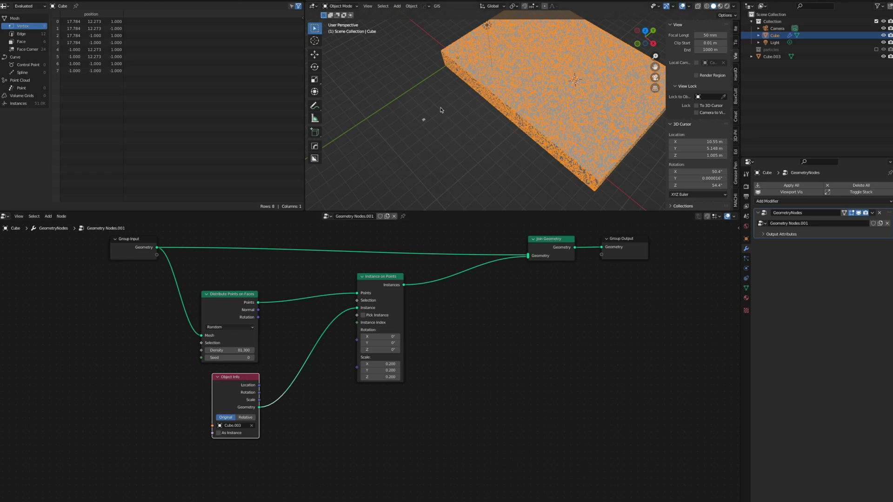
Step: Delete Cube.003 from the scene and remove the Object Info node from the slab's tree
left_click(426, 122)
key("x")
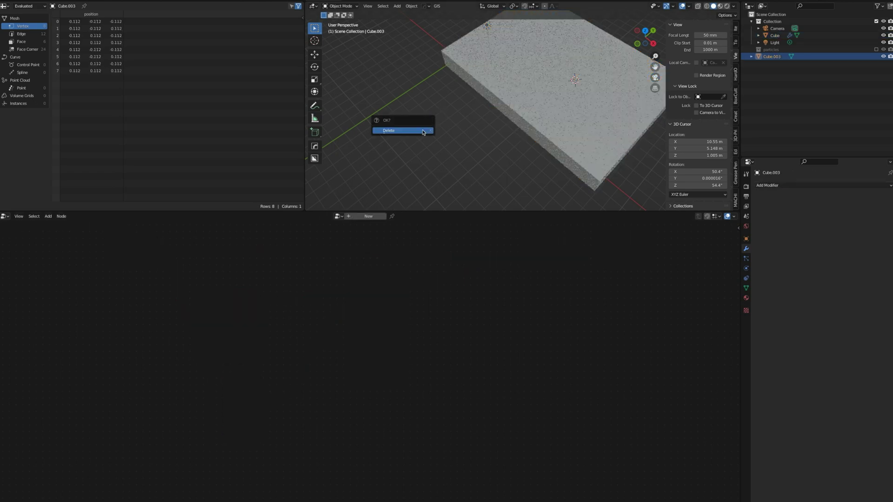
left_click(423, 131)
left_click(612, 114)
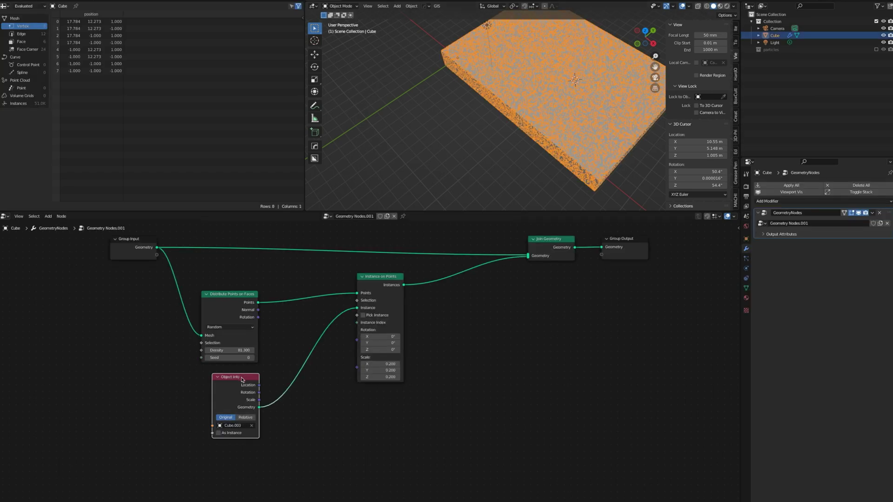
key("x")
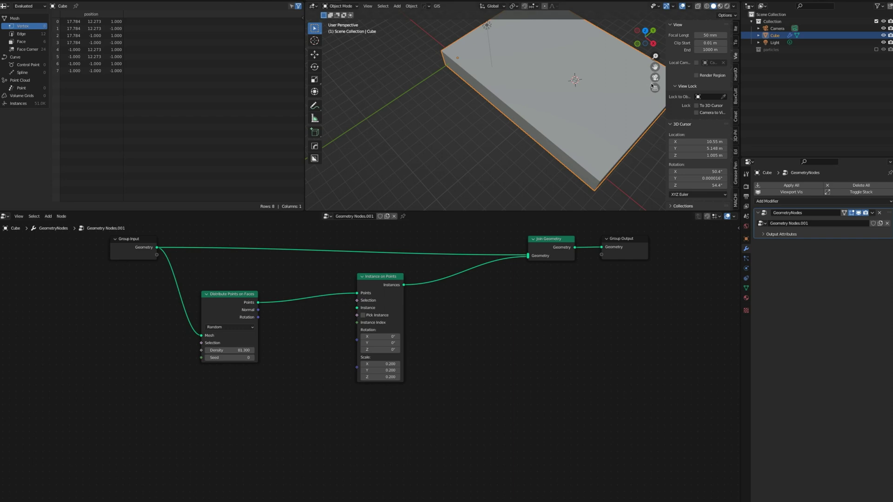
Step: Expand the particles collection and inspect its rocks Cube.001 and Cube.002
left_click(763, 49)
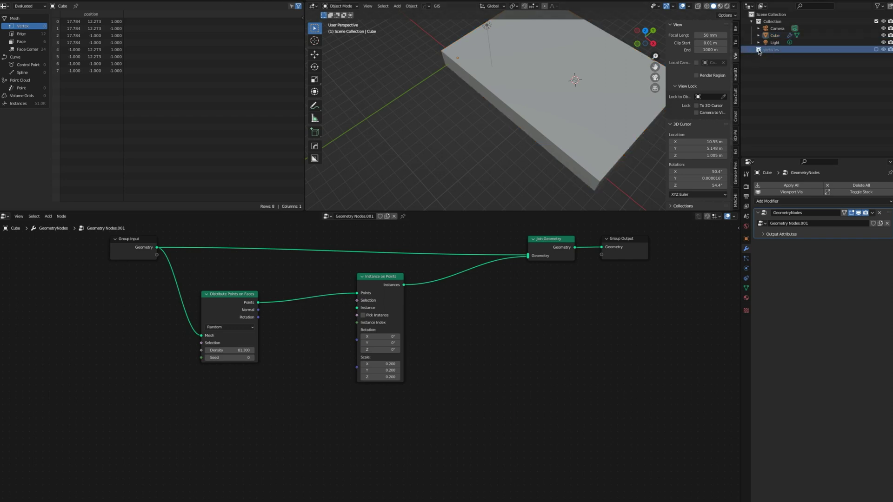
left_click(758, 49)
left_click(856, 56)
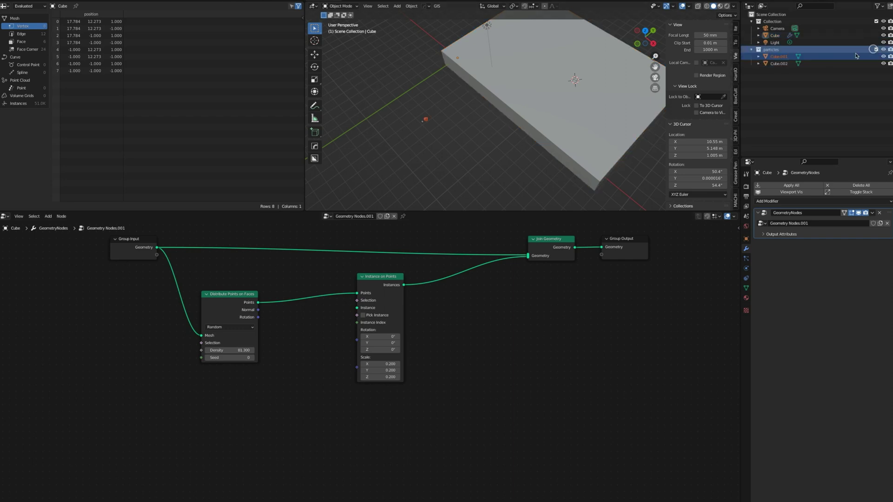
left_click(775, 56)
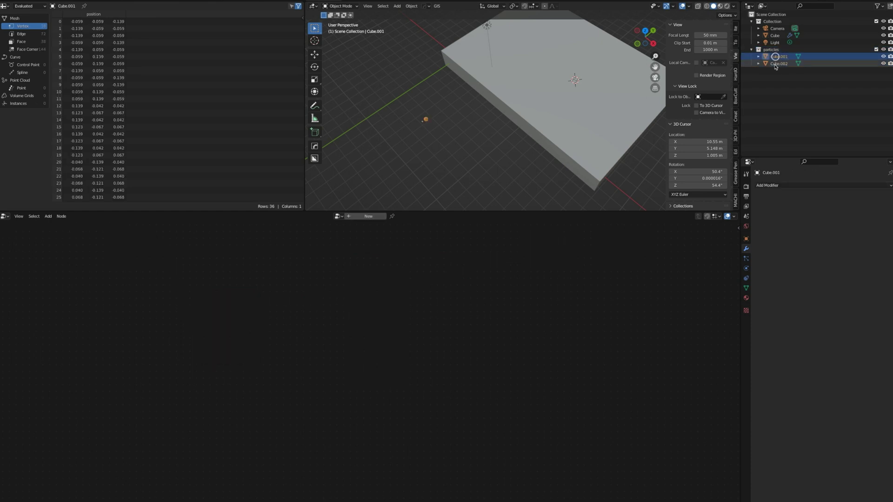
left_click(776, 63)
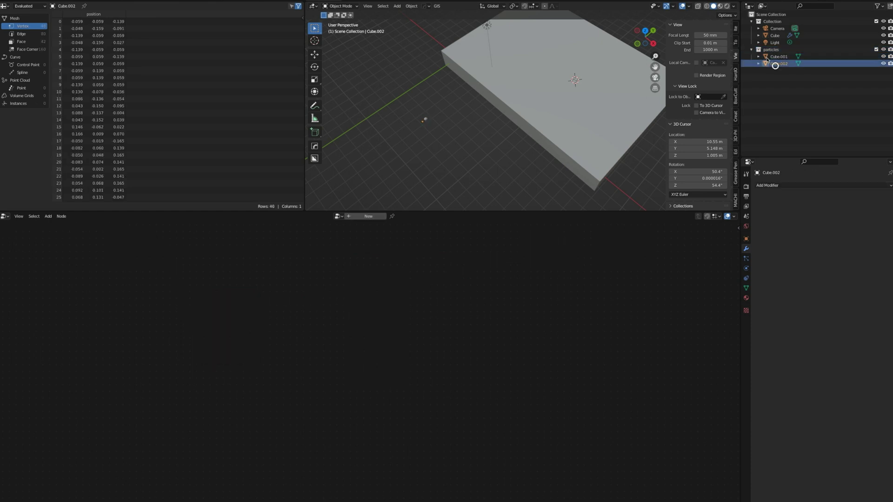
Step: Collapse the particles collection and exclude it from the view layer
left_click(751, 49)
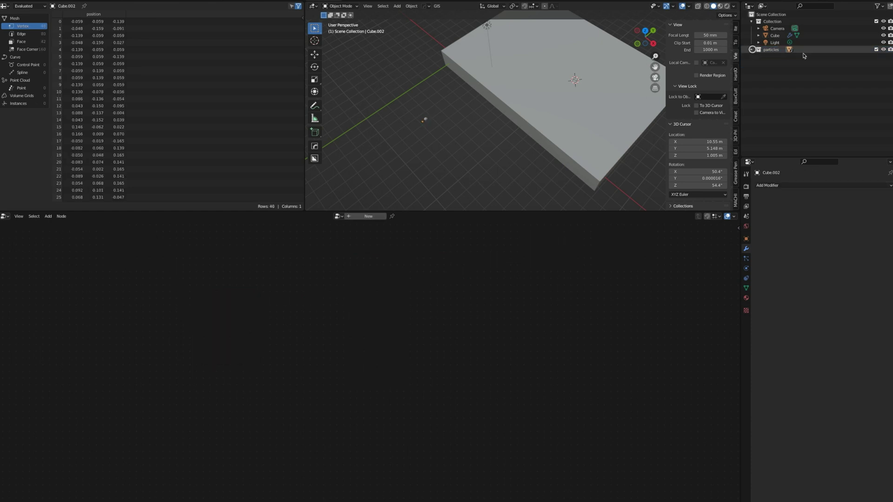
left_click(876, 49)
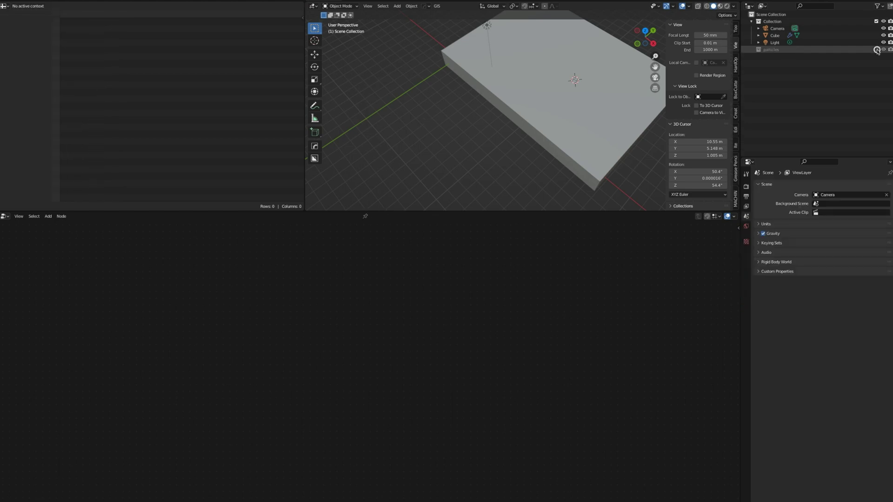
left_click(782, 51)
Step: Add a Collection Info node below Distribute Points, reading the particles collection
left_click(581, 105)
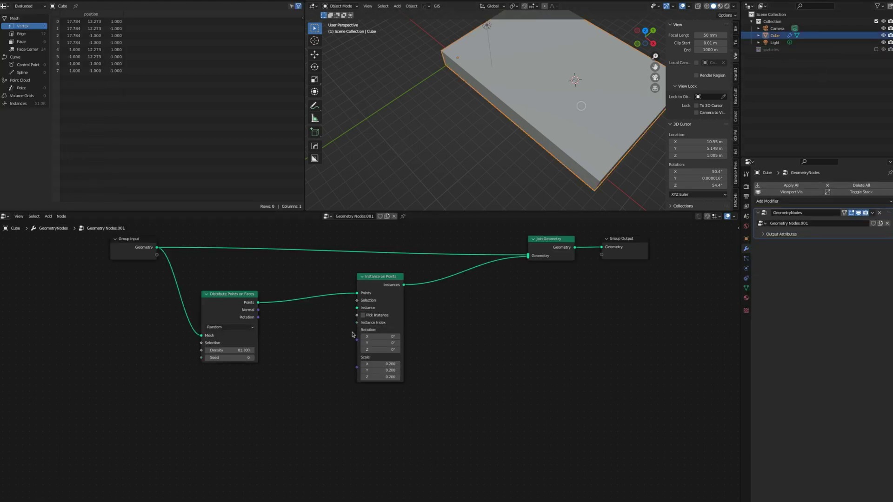
key("shift+a")
mouse_move(223, 394)
left_click(278, 401)
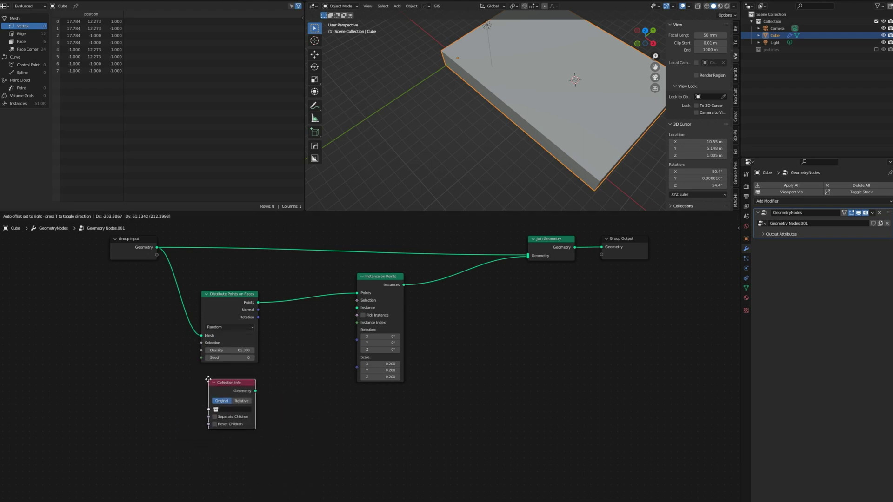
left_click(213, 372)
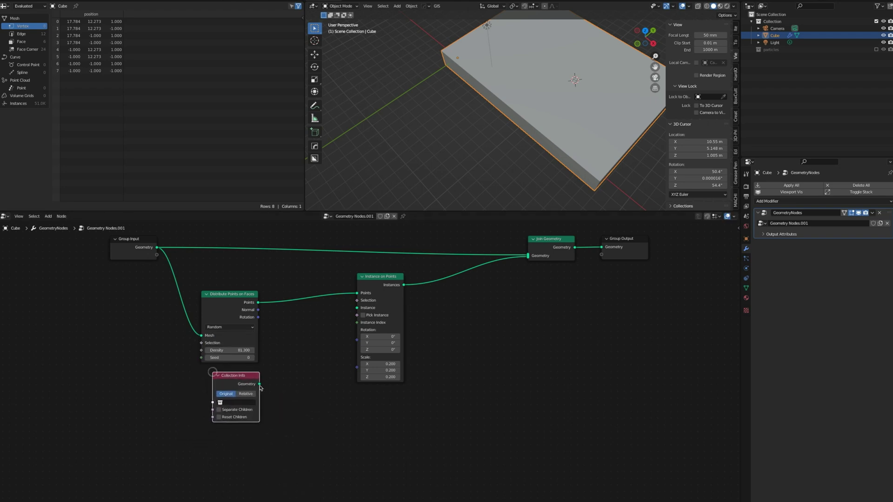
left_click(221, 403)
left_click(236, 419)
left_click(759, 50)
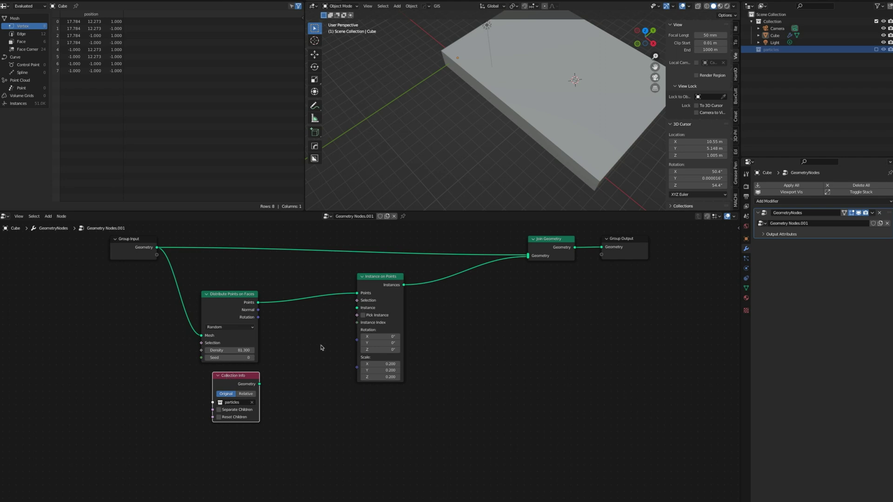
Step: Link Collection Info's Geometry output into Instance on Points' Instance input
left_click_drag(260, 384, 357, 308)
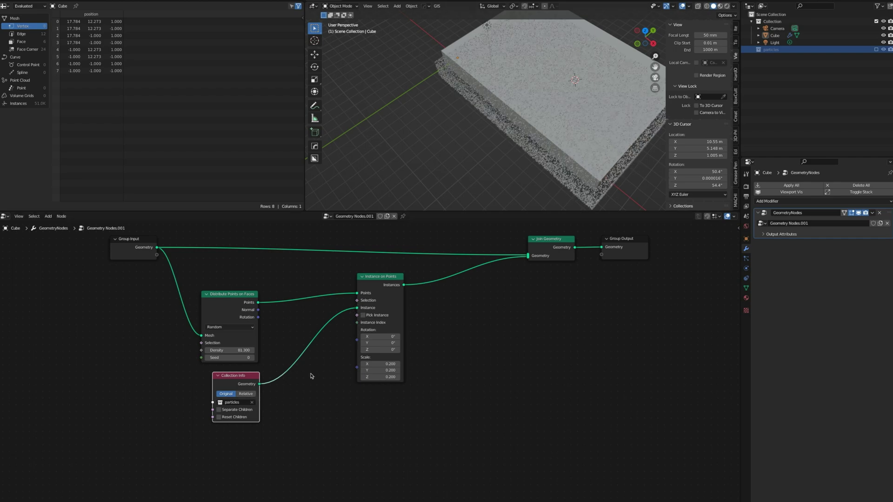
scroll(601, 182, "down", 4)
scroll(586, 189, "up", 10)
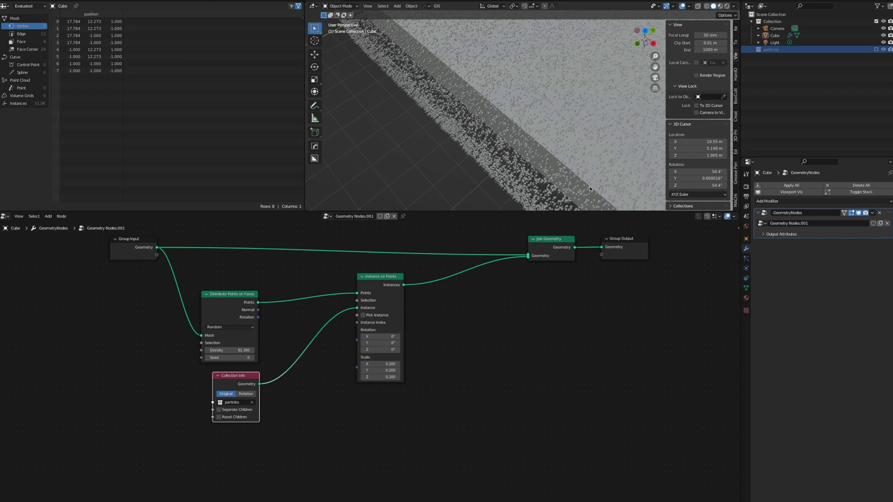
scroll(464, 181, "up", 4)
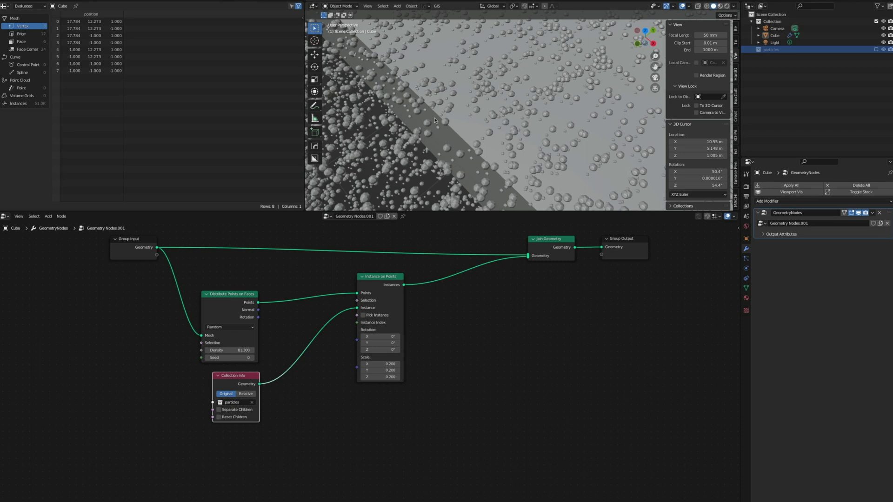
left_click_drag(253, 376, 252, 376)
Step: Set the Distribute Points on Faces Density to 40
left_click(241, 350)
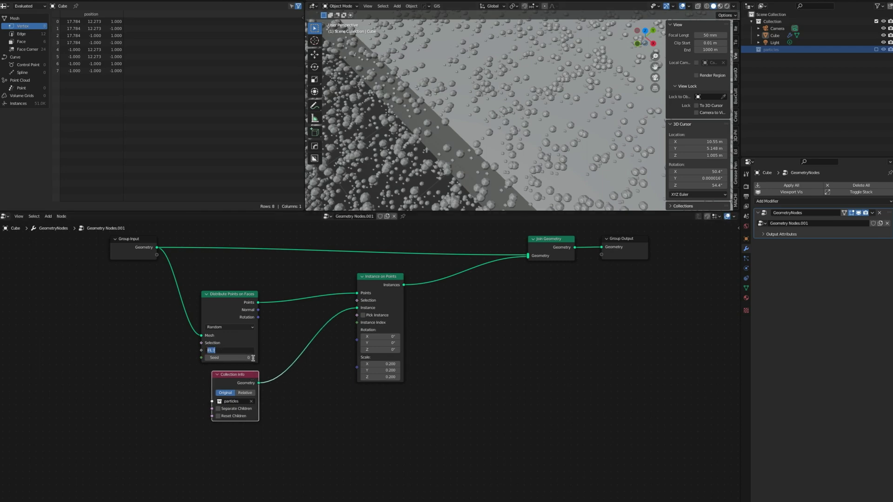
type("40")
key("Return")
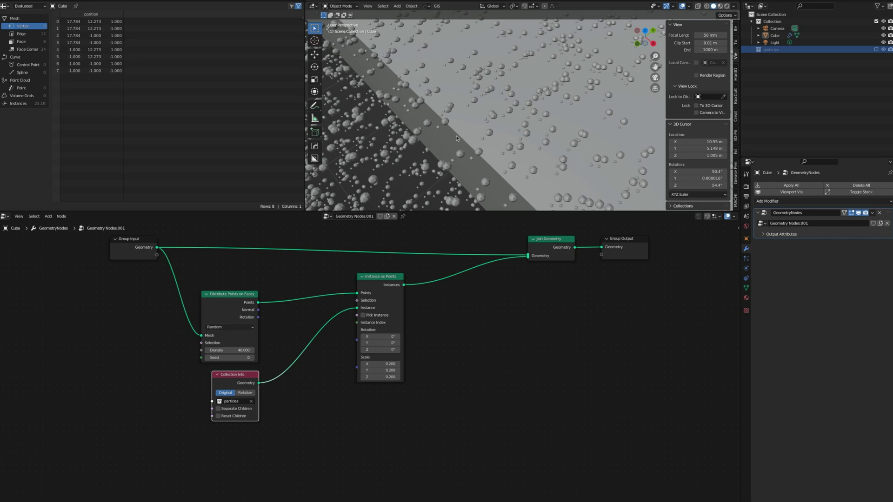
scroll(457, 139, "down", 6)
scroll(458, 144, "down", 5)
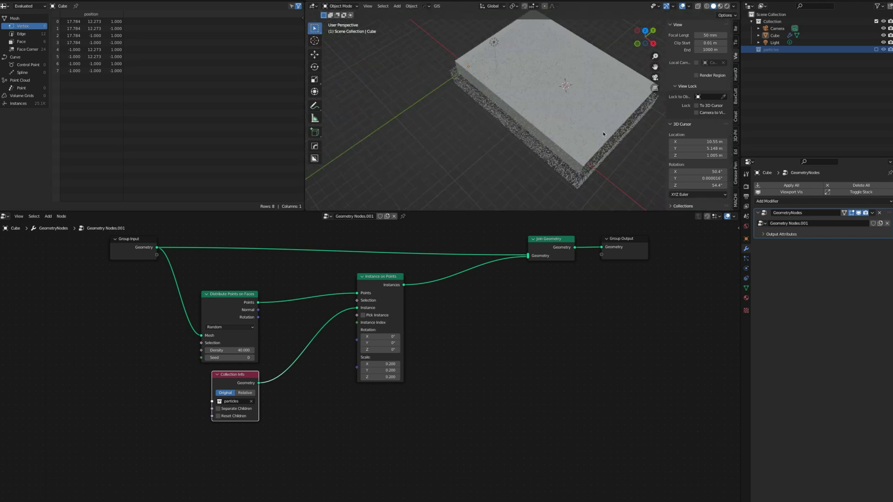
scroll(603, 134, "up", 8)
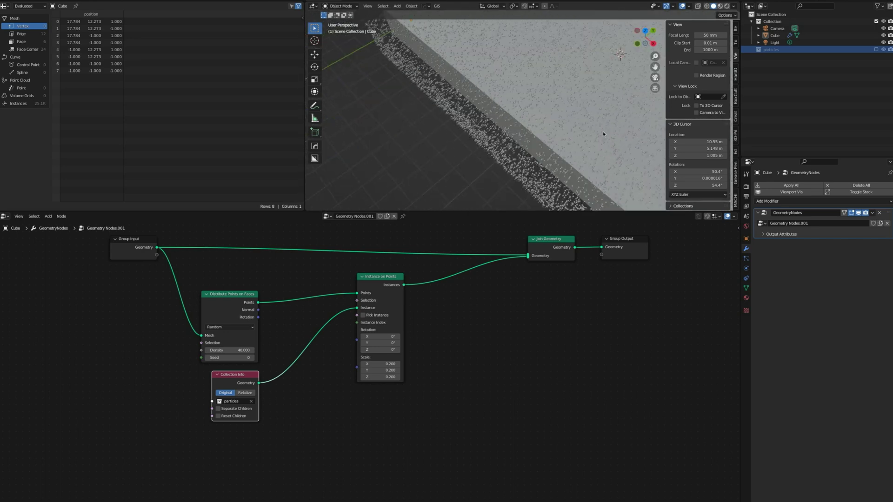
Step: Switch Collection Info to Relative and enable Separate Children and Reset Children
left_click(245, 393)
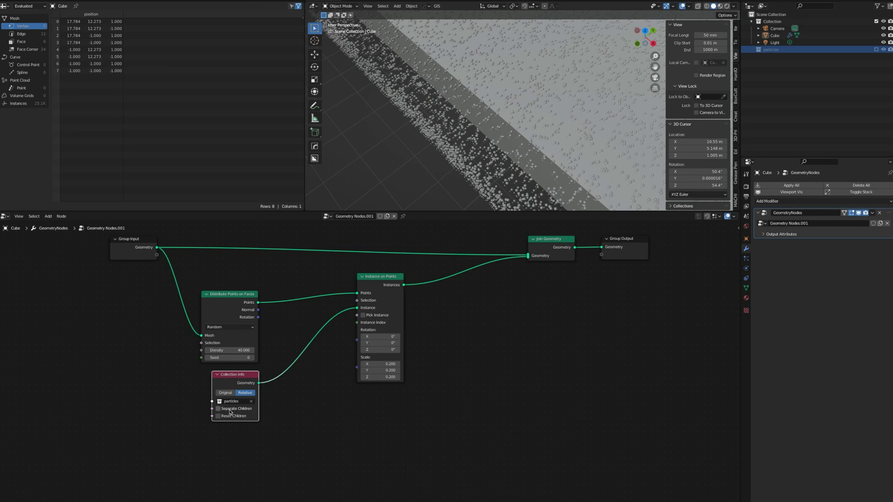
left_click(229, 409)
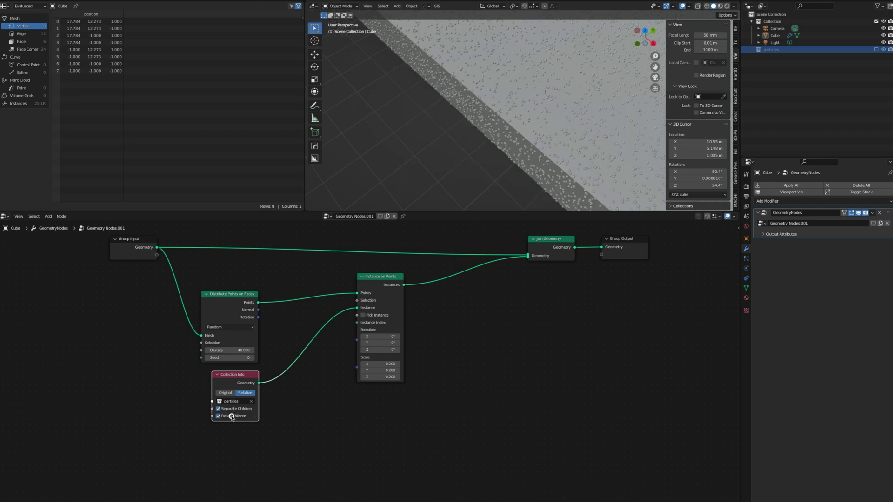
left_click(232, 416)
scroll(581, 142, "down", 6)
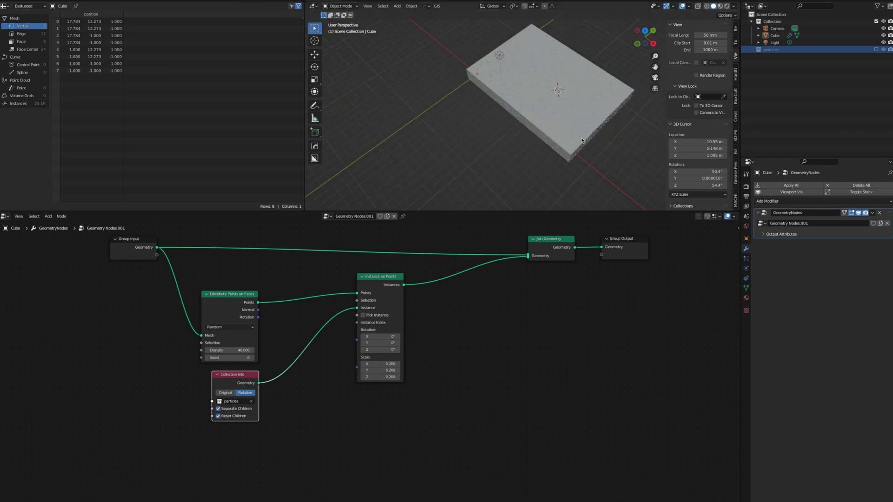
scroll(578, 143, "up", 4)
scroll(563, 136, "up", 4)
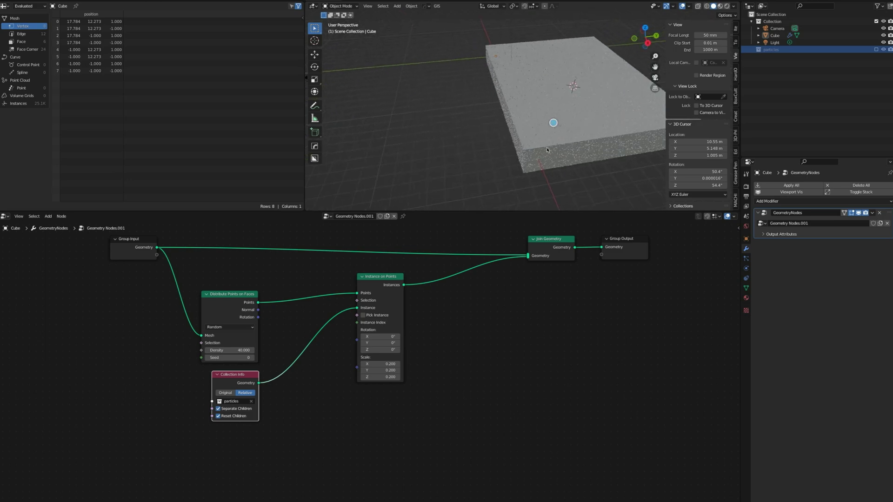
scroll(543, 142, "down", 5)
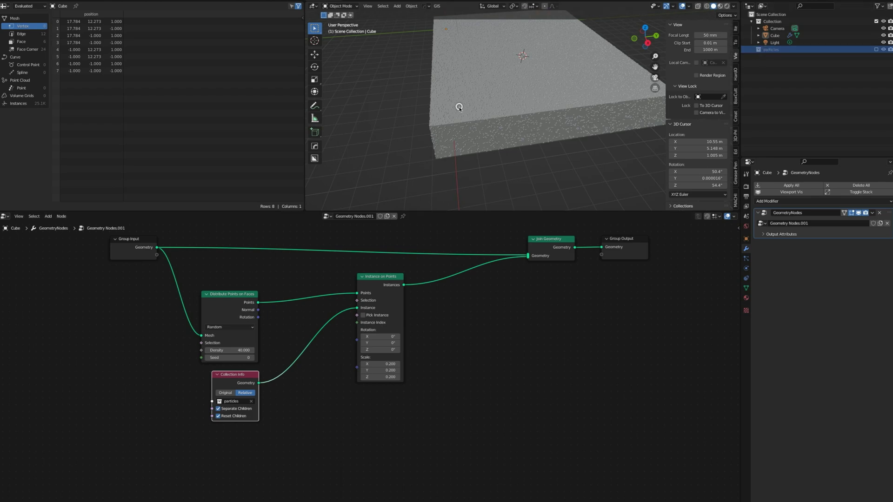
Step: Tilt the rock instances by dragging the Instance on Points X and Y rotation values
left_click(497, 99)
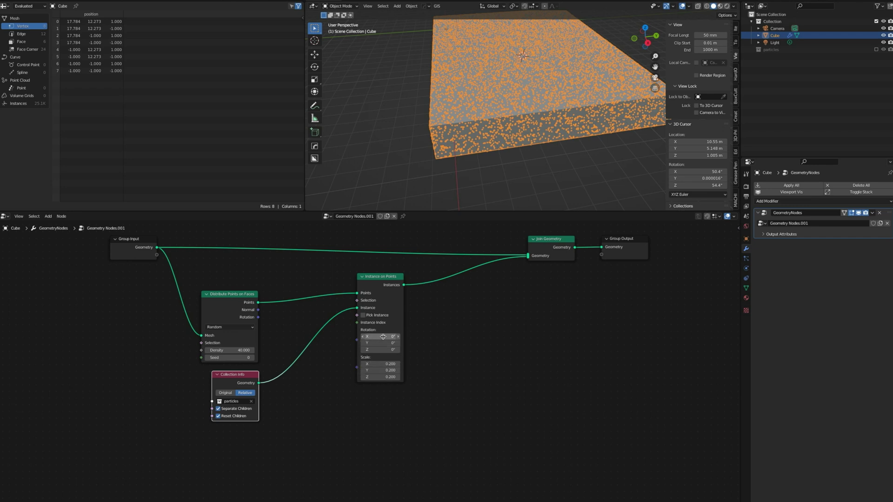
mouse_move(382, 337)
left_mouse_down()
mouse_move(413, 338)
mouse_move(372, 337)
left_mouse_up()
scroll(490, 122, "down", 6)
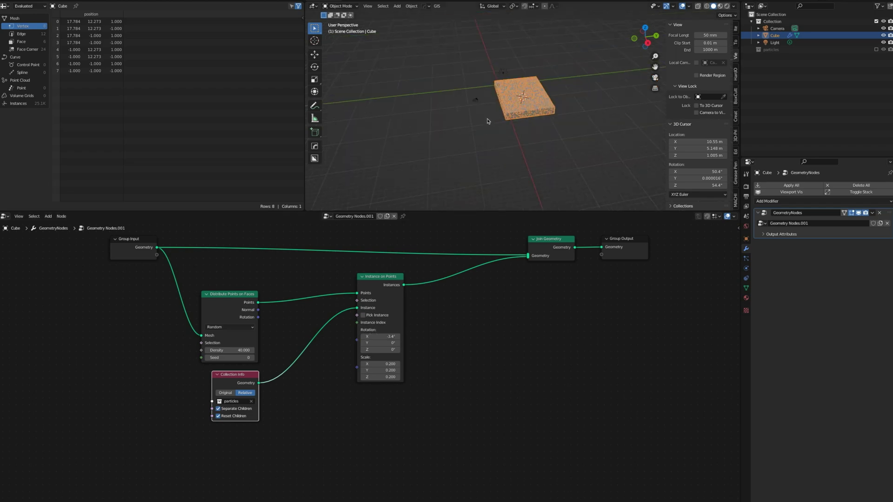
scroll(516, 120, "up", 8)
scroll(516, 121, "up", 5)
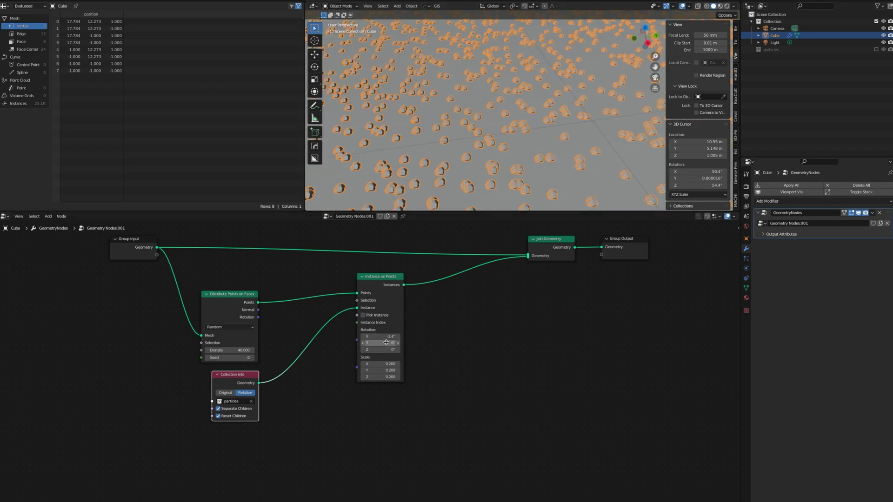
left_click_drag(386, 343, 667, 337)
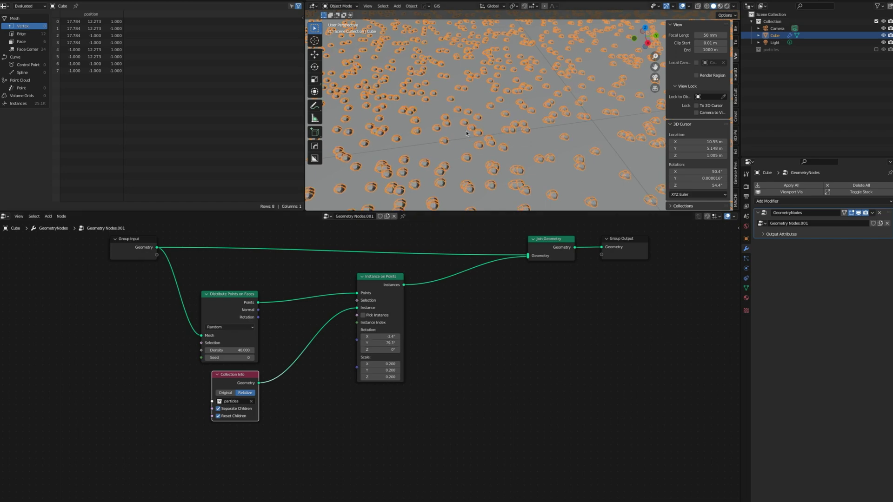
Step: Reset the instance Rotation to 0° on X, Y and Z
left_click(389, 336)
key("Tab")
type("0")
key("Tab")
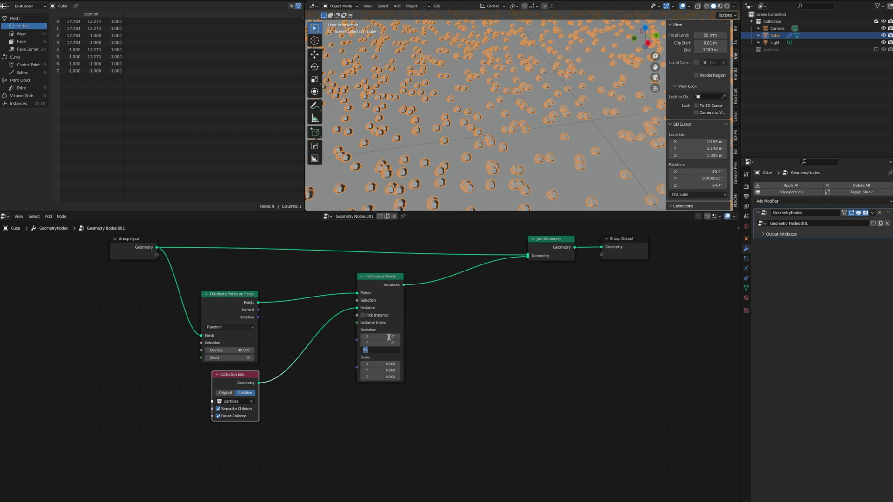
key("Return")
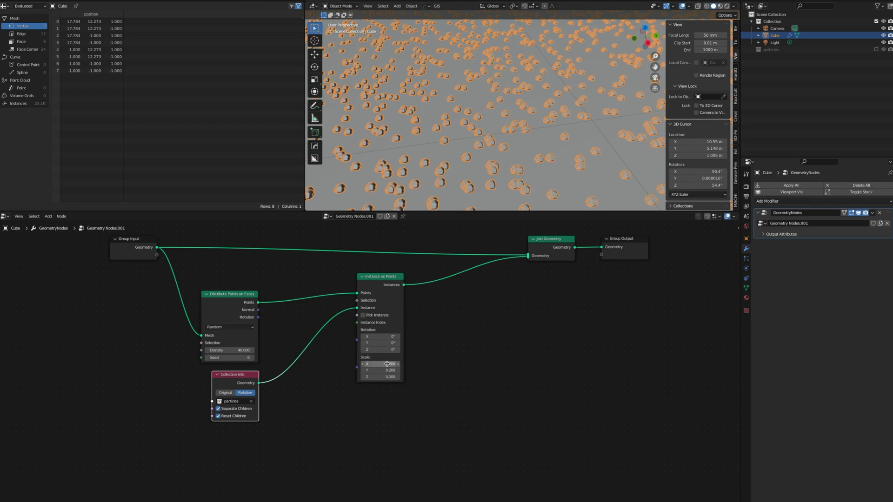
Step: Set the instance Scale to 0 on X, Y and Z, hiding the rocks
left_click(387, 364)
type("0")
key("Tab")
type("0")
key("Tab")
type("0")
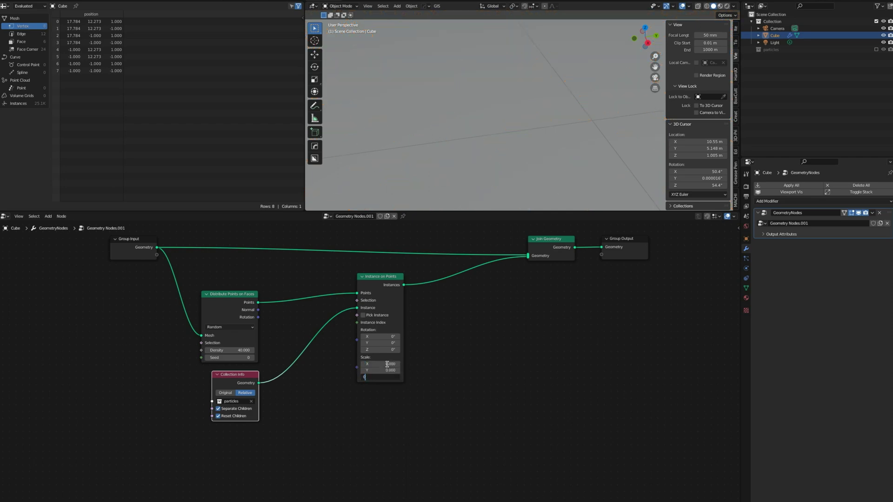
key("Tab")
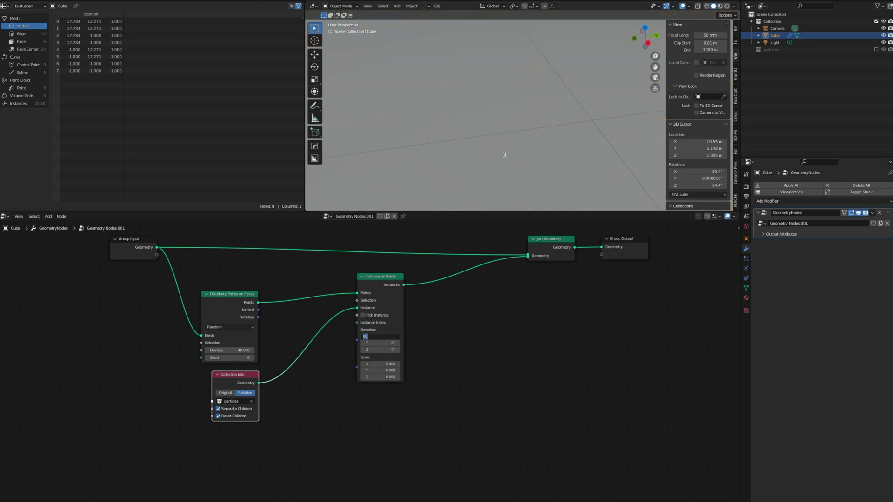
left_click(490, 362)
scroll(500, 140, "down", 5)
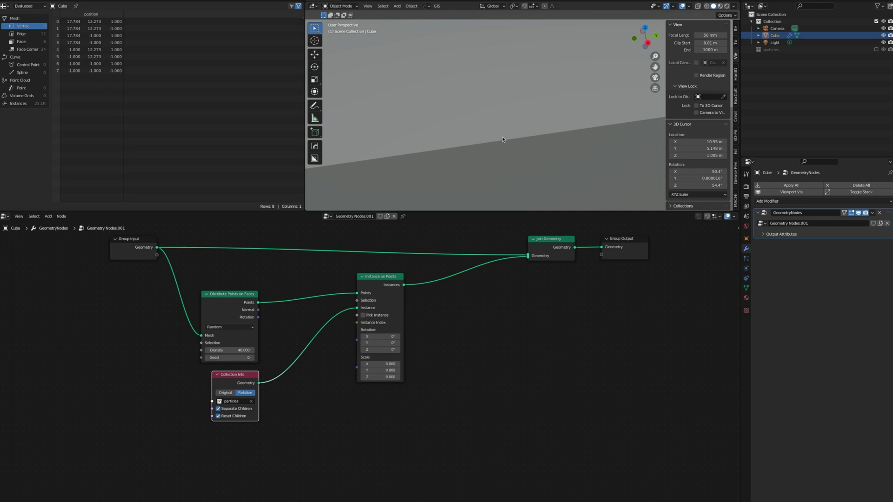
scroll(502, 139, "down", 4)
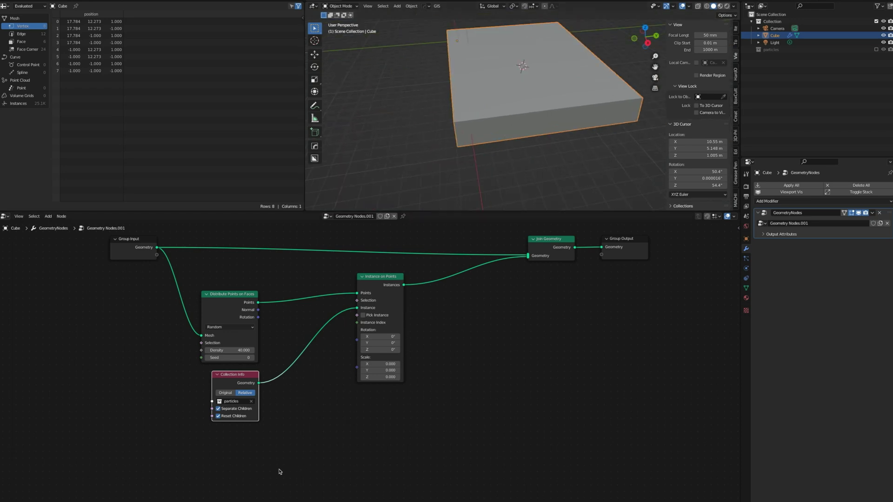
Step: Add a Random Value node below Collection Info, wire it toward Rotation, and shift Instance on Points
left_click(264, 469)
key("shift+a")
mouse_move(248, 450)
type("Randon")
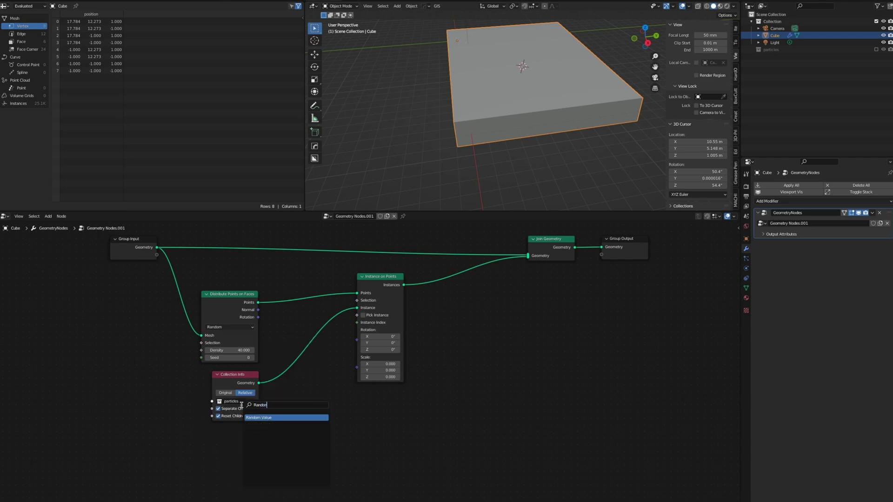
key("BackSpace")
key("Return")
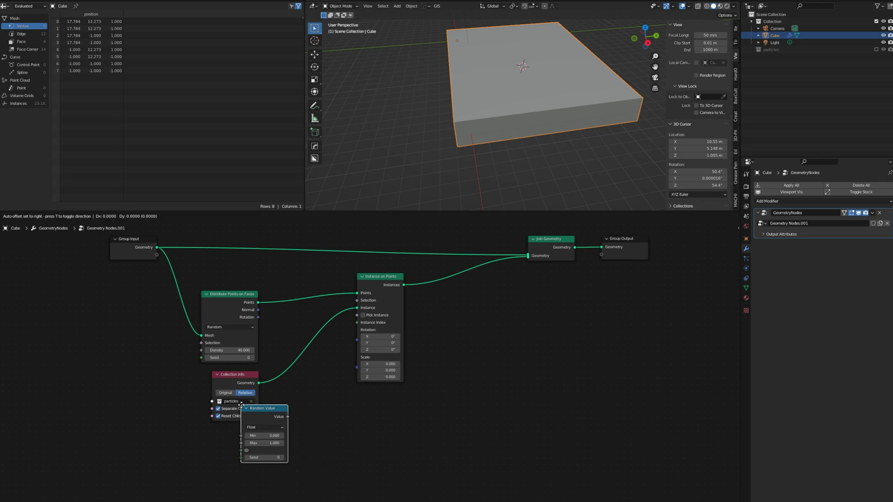
left_click(210, 427)
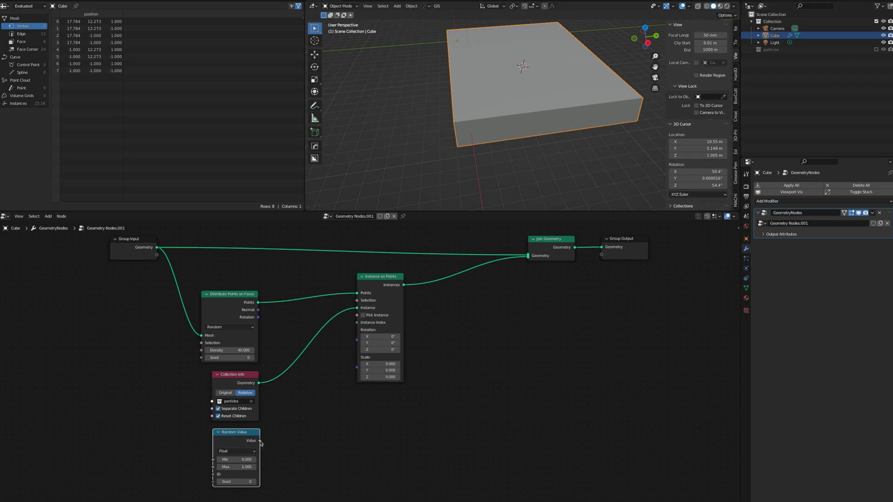
left_click_drag(261, 441, 355, 342)
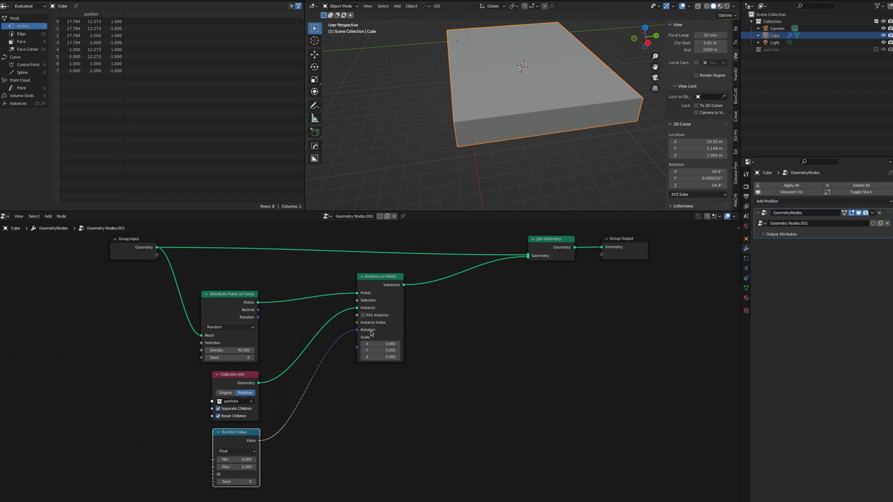
left_click(384, 279)
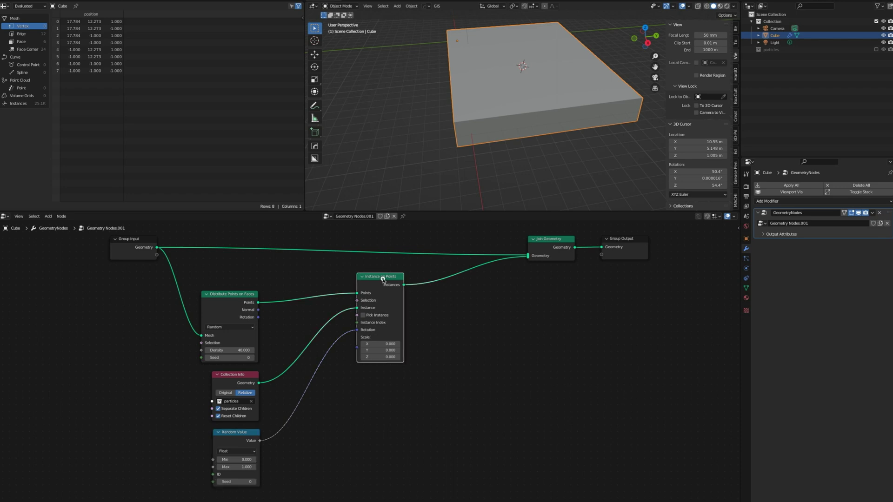
left_click_drag(383, 279, 408, 315)
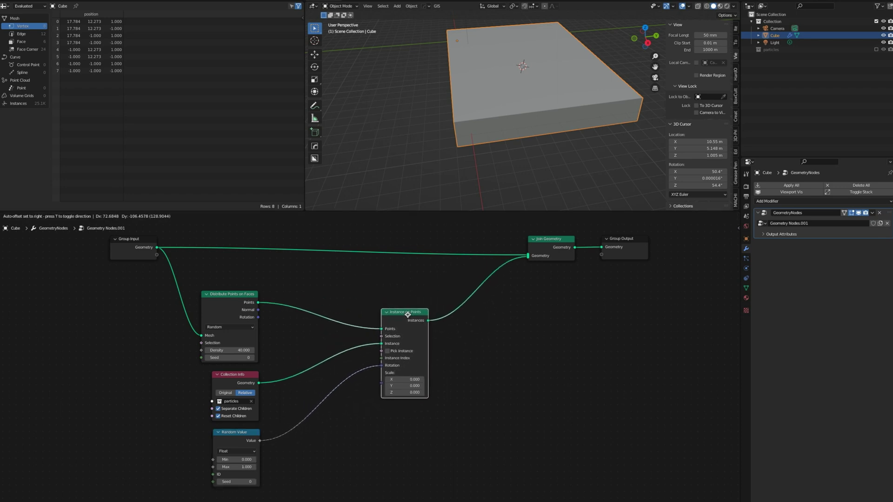
Step: Make the Random Value a Vector with Max X and Y of 3, driving instance Rotation
left_click(232, 436)
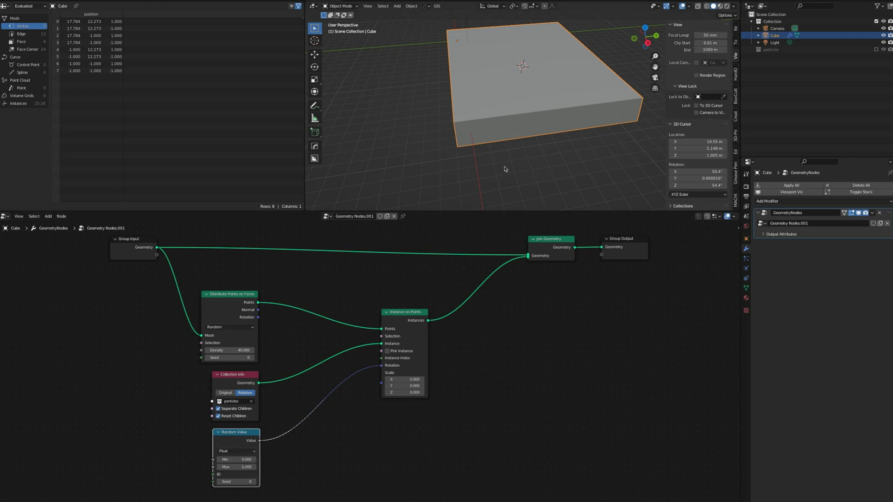
left_click(230, 451)
left_click(235, 473)
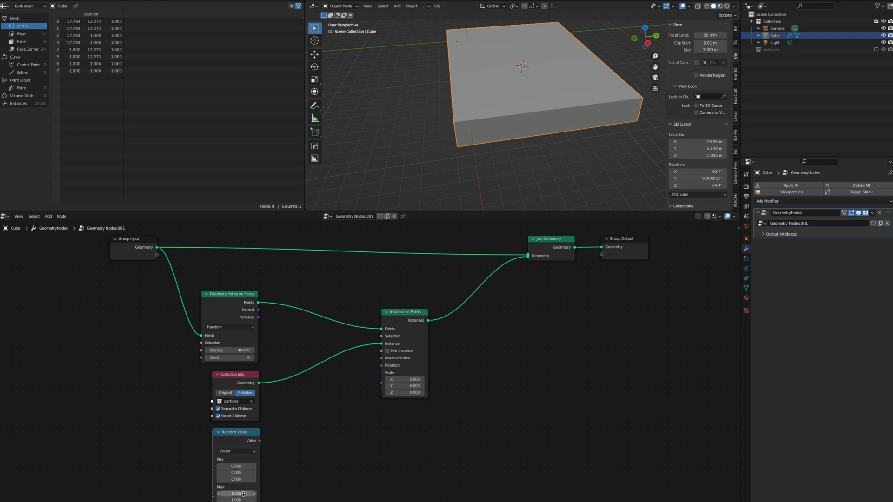
left_click(243, 493)
key("Return")
left_click(236, 499)
type("3")
key("Return")
left_click_drag(260, 440, 380, 366)
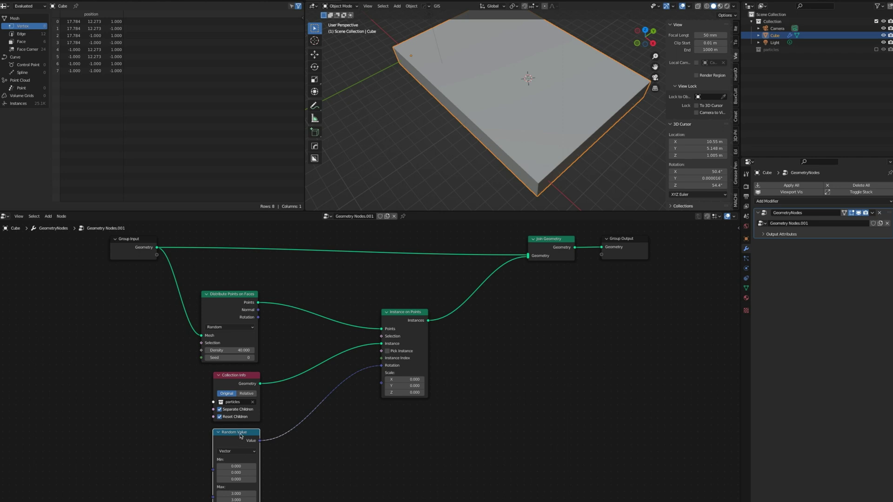
Step: Add a float Random Value node below the others and connect its Value to instance Scale
left_click(320, 473)
key("shift+a")
mouse_move(320, 476)
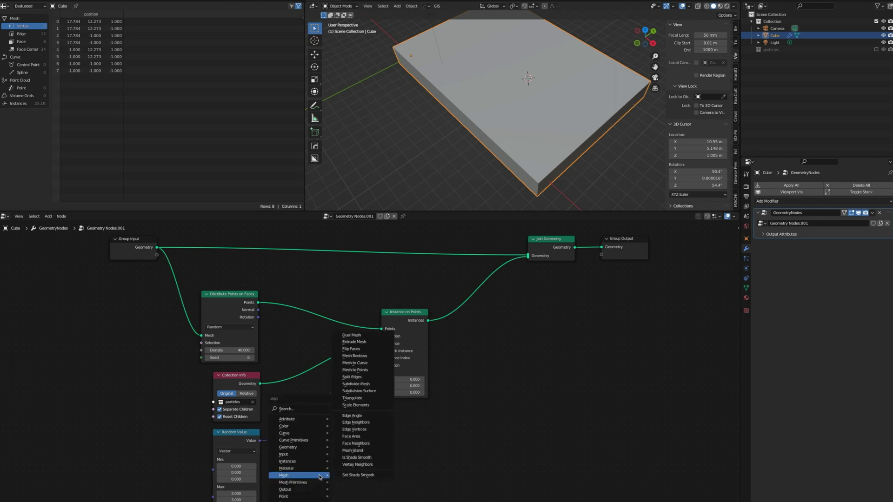
left_click(298, 410)
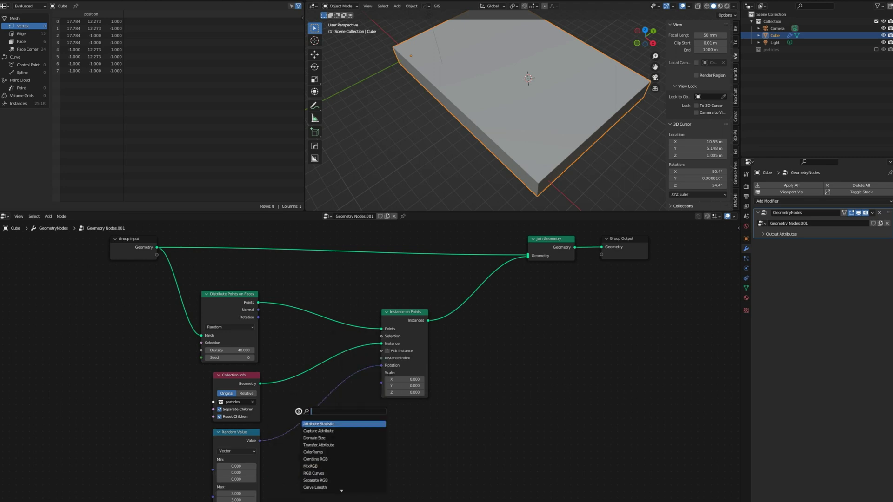
type("random")
key("Return")
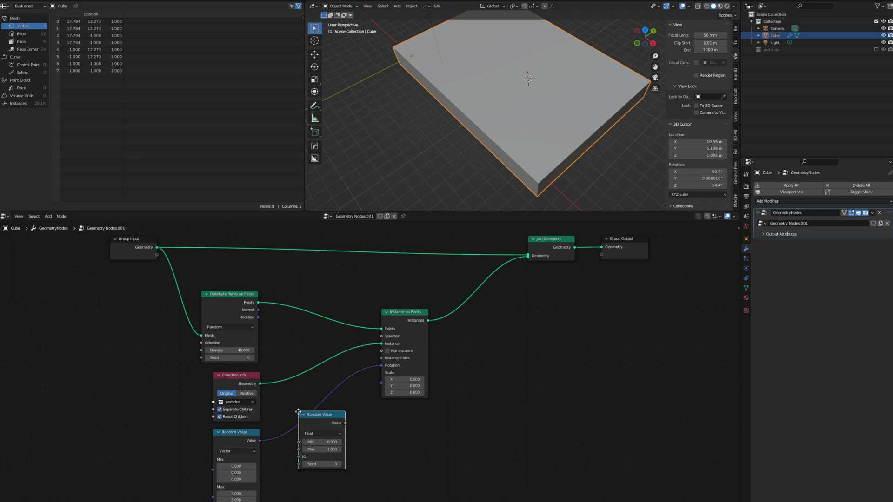
left_click(287, 471)
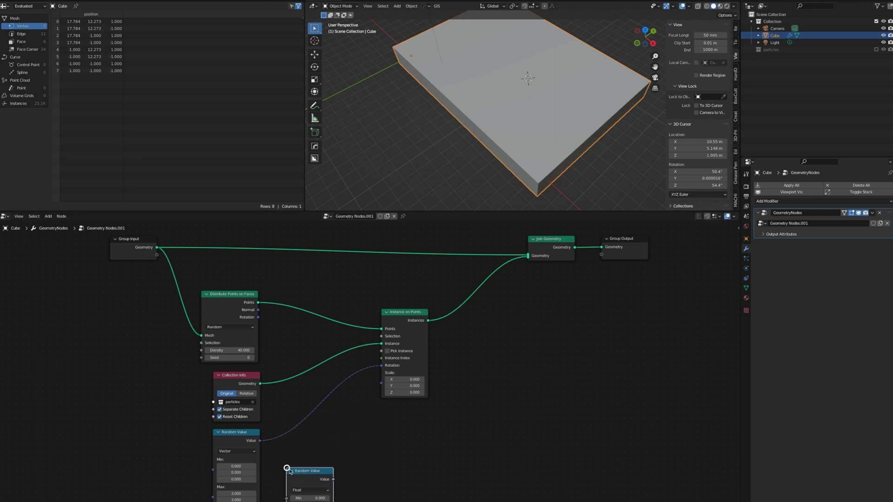
left_click_drag(333, 479, 381, 373)
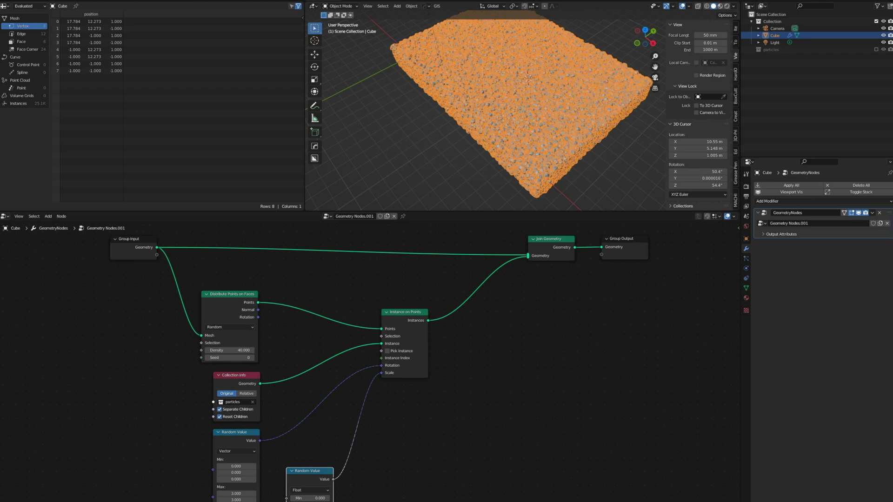
Step: Zoom the viewport in to inspect the randomly rotated and scaled rocks
scroll(562, 152, "down", 3)
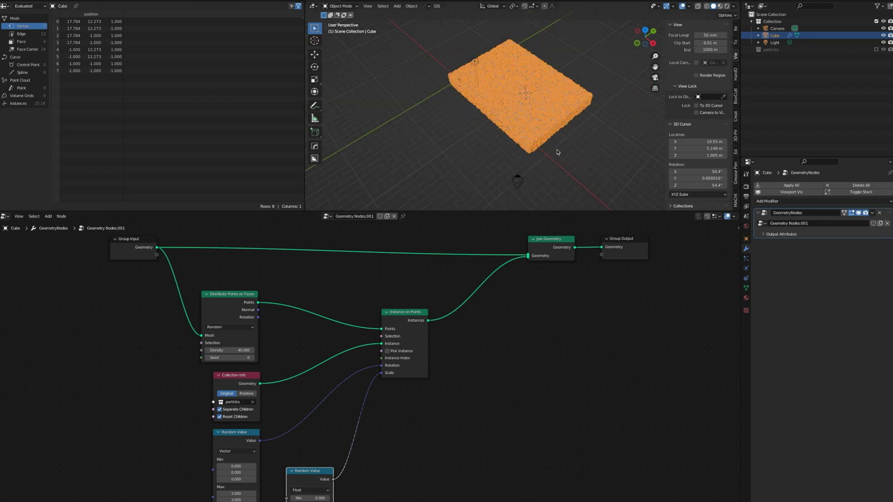
scroll(554, 177, "up", 10)
scroll(553, 177, "down", 3)
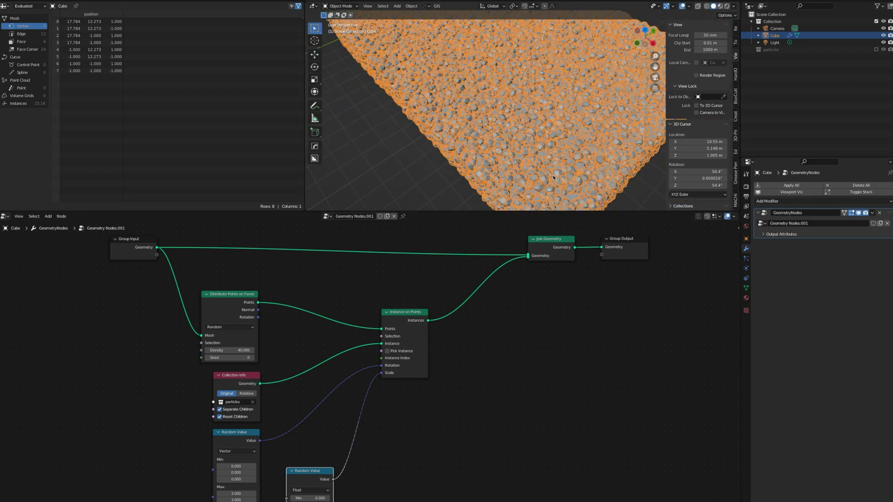
scroll(547, 170, "down", 3)
scroll(548, 156, "up", 4)
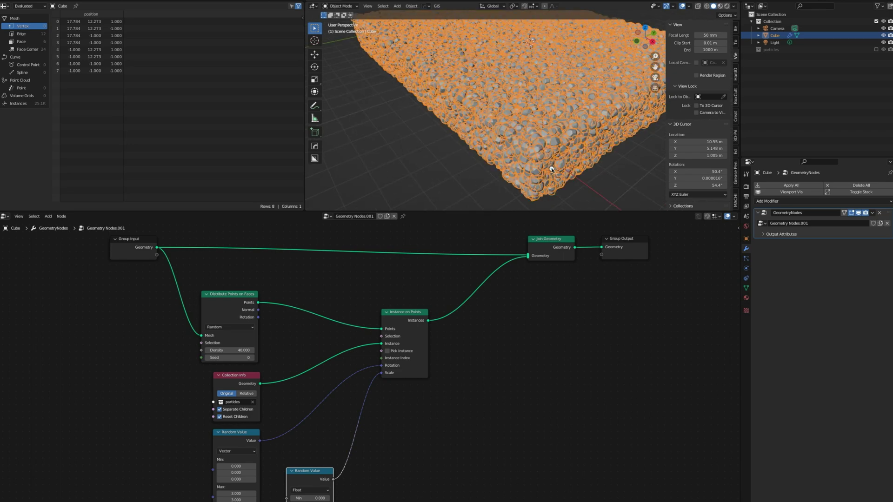
scroll(532, 118, "down", 5)
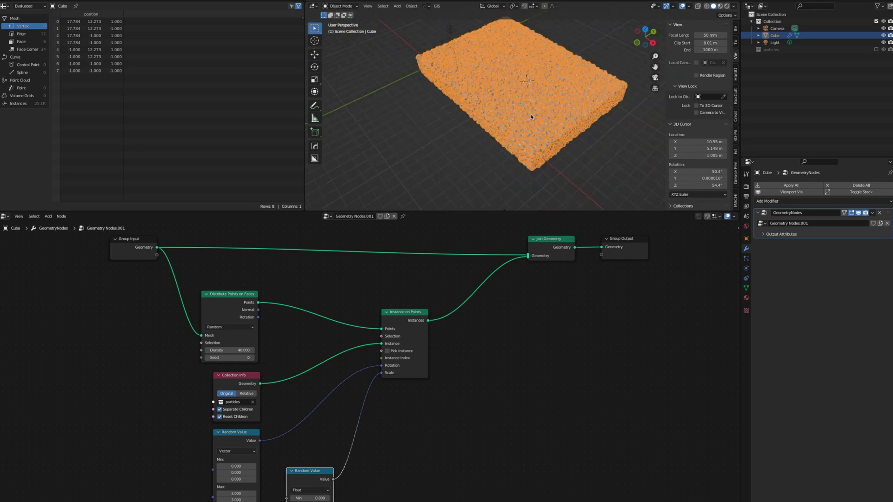
scroll(531, 117, "up", 8)
scroll(515, 135, "down", 5)
scroll(515, 135, "up", 5)
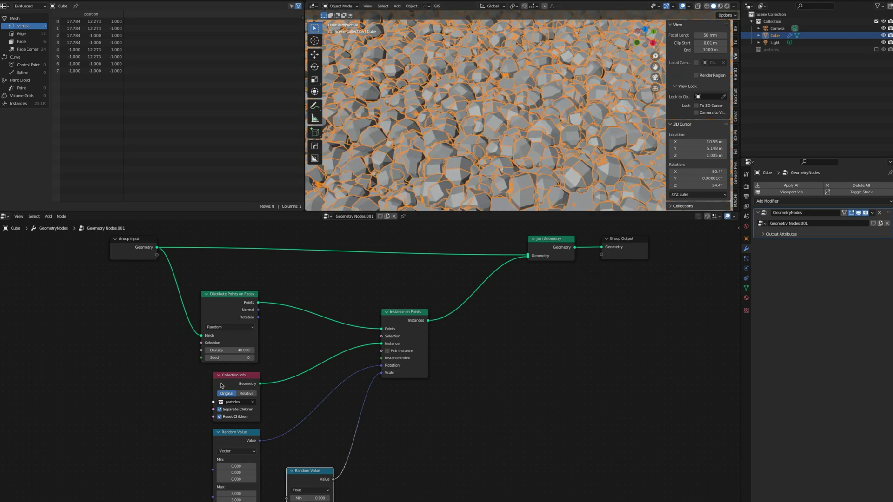
Step: Lower the point Density to about 16 and nudge the lower Random Value node left
left_click_drag(237, 351, 164, 355)
mouse_move(155, 356)
left_mouse_down()
mouse_move(142, 359)
mouse_move(161, 359)
left_mouse_up()
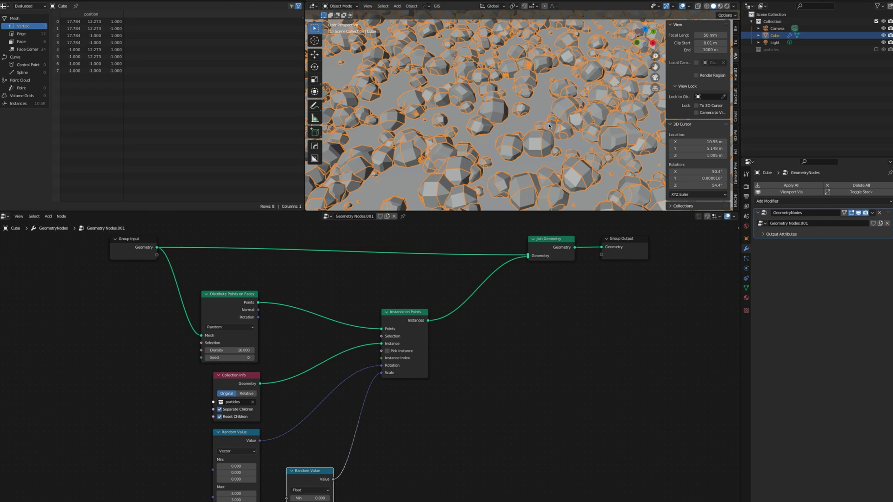
left_click_drag(305, 473, 286, 473)
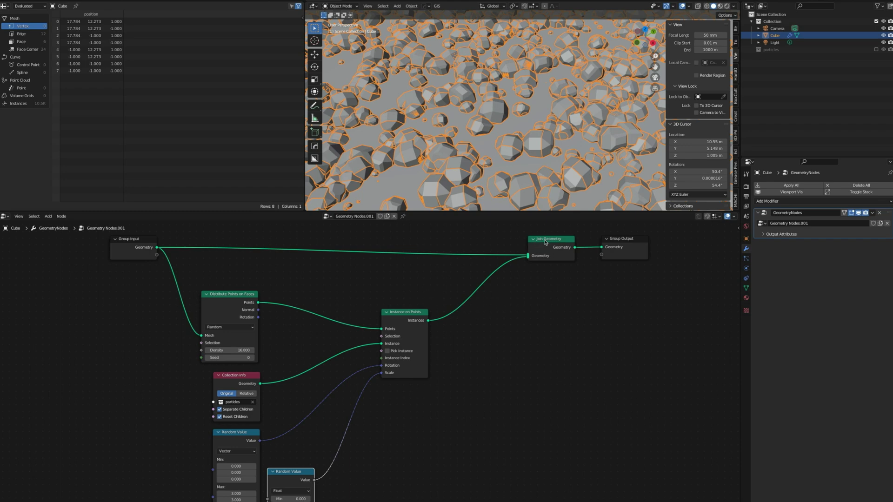
Step: Reposition the Instance on Points and Join Geometry nodes in the node editor
scroll(461, 360, "down", 3)
scroll(461, 360, "up", 2)
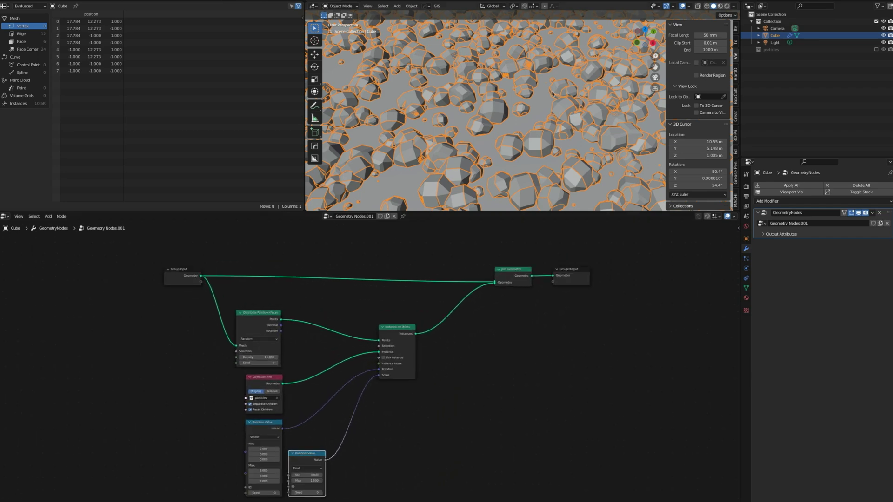
scroll(517, 120, "down", 5)
scroll(512, 127, "up", 2)
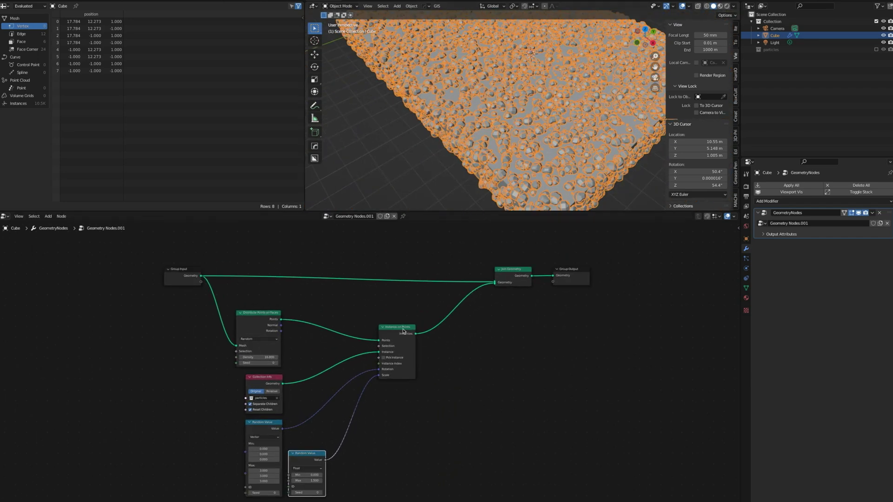
mouse_move(403, 331)
left_mouse_down()
mouse_move(411, 338)
mouse_move(405, 314)
mouse_move(402, 356)
mouse_move(396, 345)
left_mouse_up()
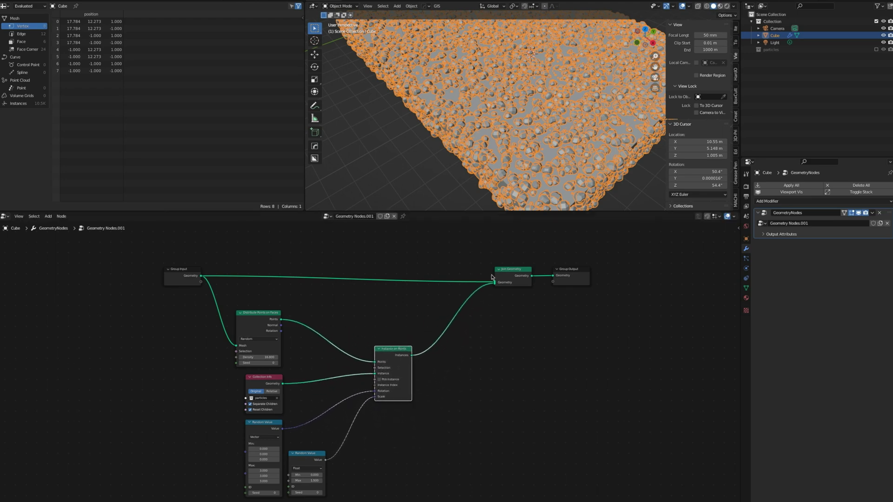
left_click_drag(511, 269, 501, 272)
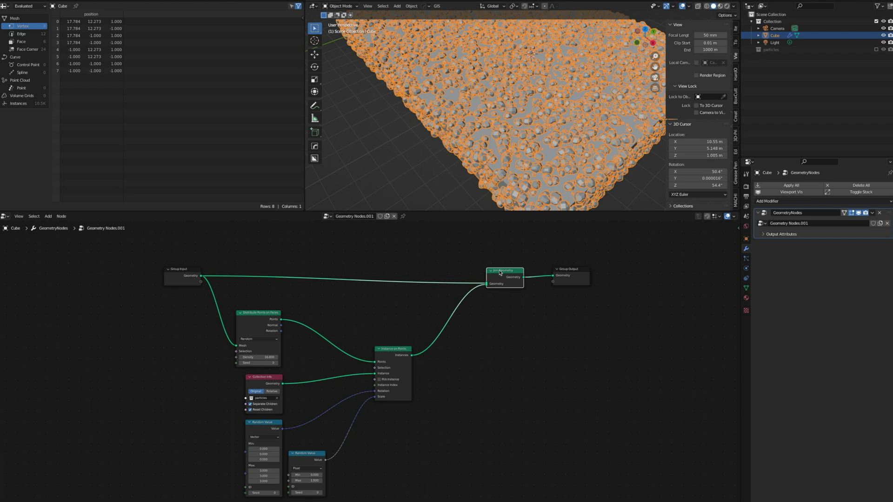
Step: Delete Join Geometry, wire Instances straight to Group Output, and lower point Density to 2.4
key("x")
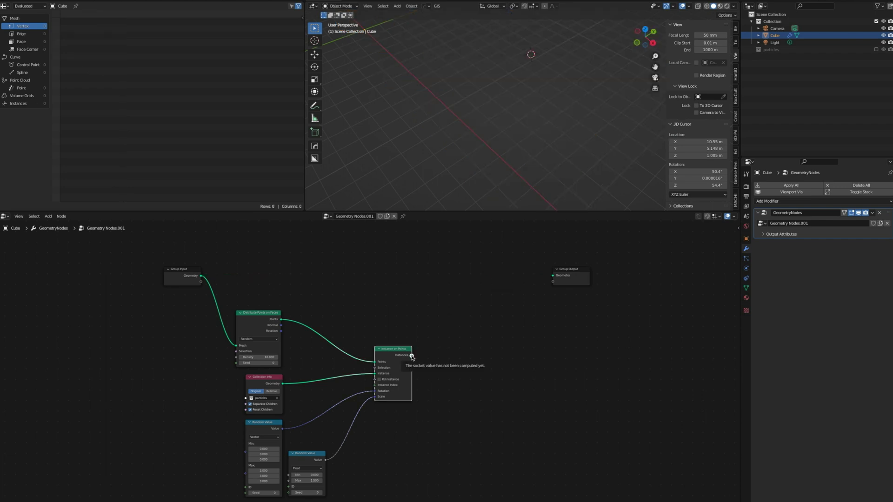
left_click_drag(411, 355, 552, 276)
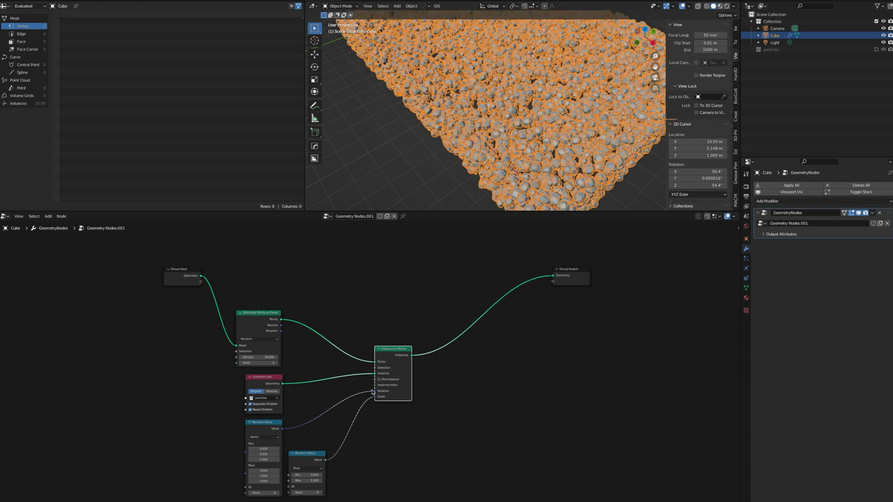
left_click(191, 275)
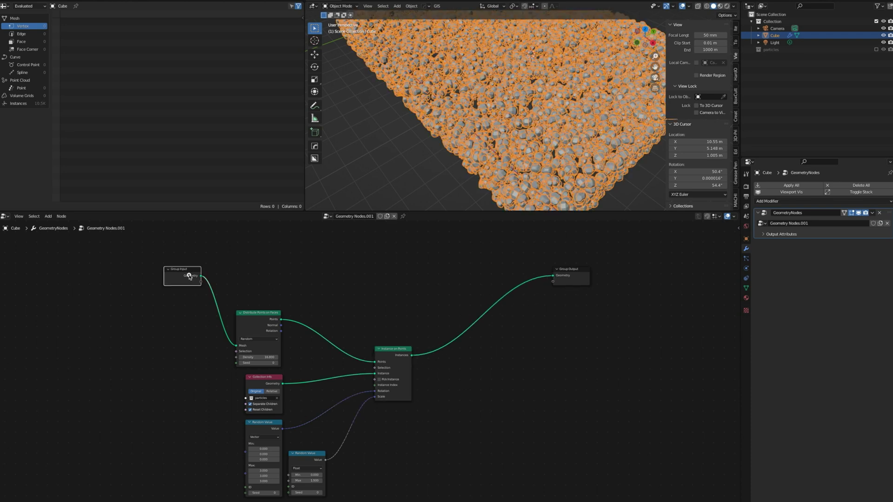
left_click(559, 272)
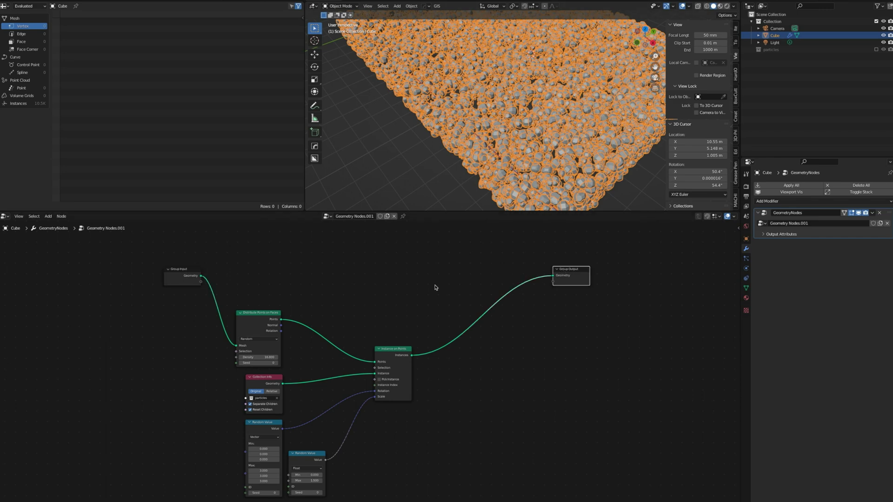
left_click_drag(261, 357, 158, 346)
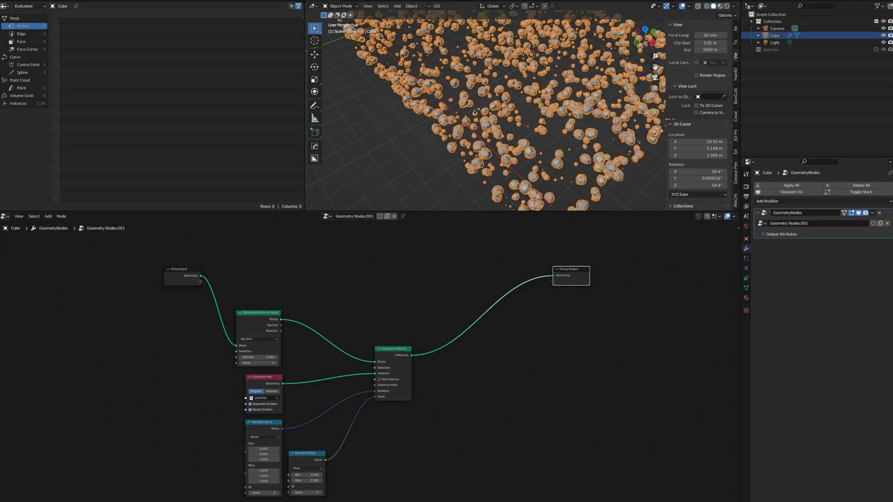
Step: Insert a Join Geometry node before Group Output and feed the Group Input slab geometry into it
left_click(200, 279)
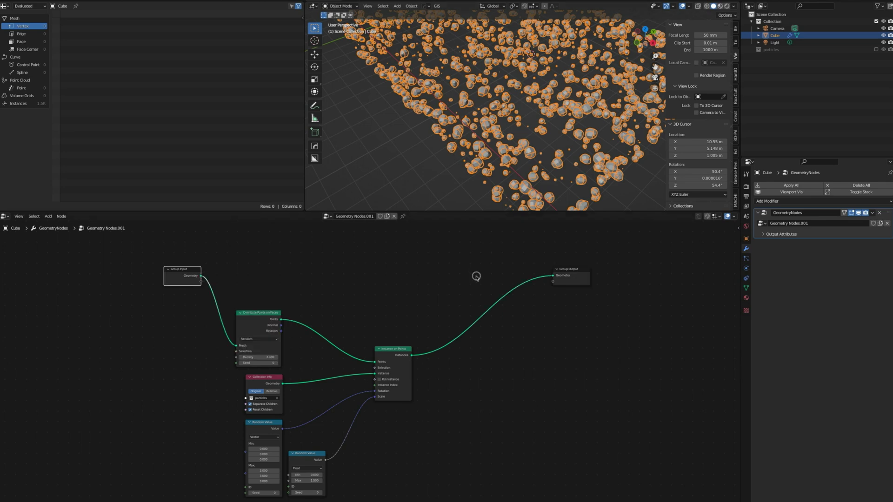
key("shift+a")
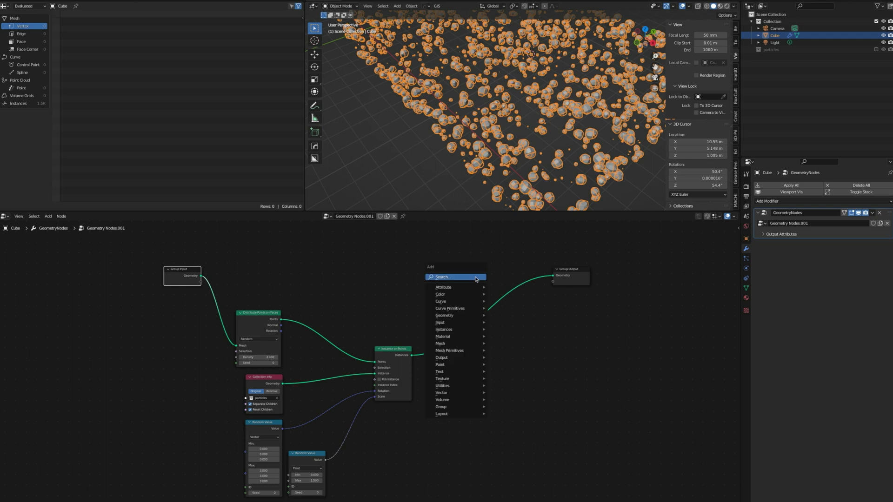
type("join")
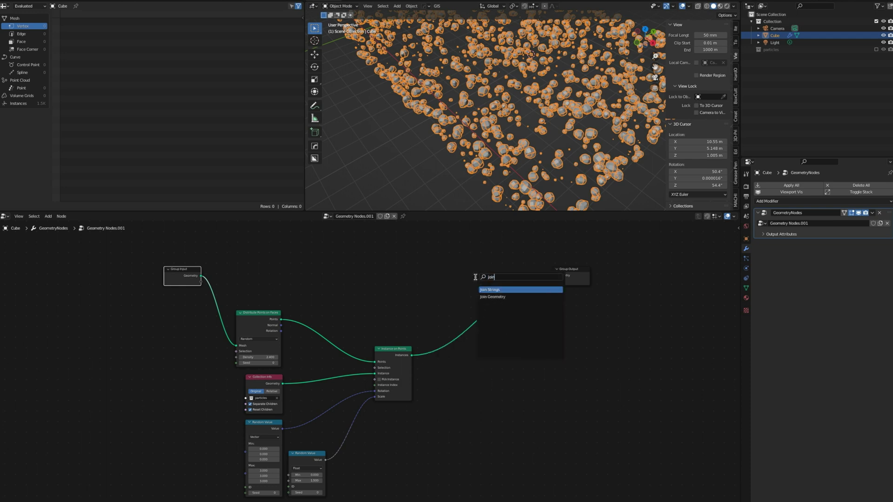
left_click(492, 297)
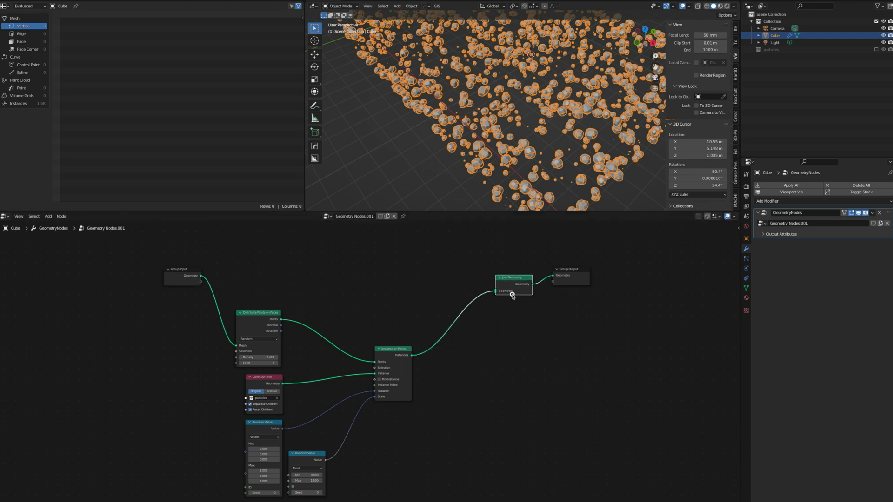
left_click(511, 290)
left_click_drag(201, 278, 493, 289)
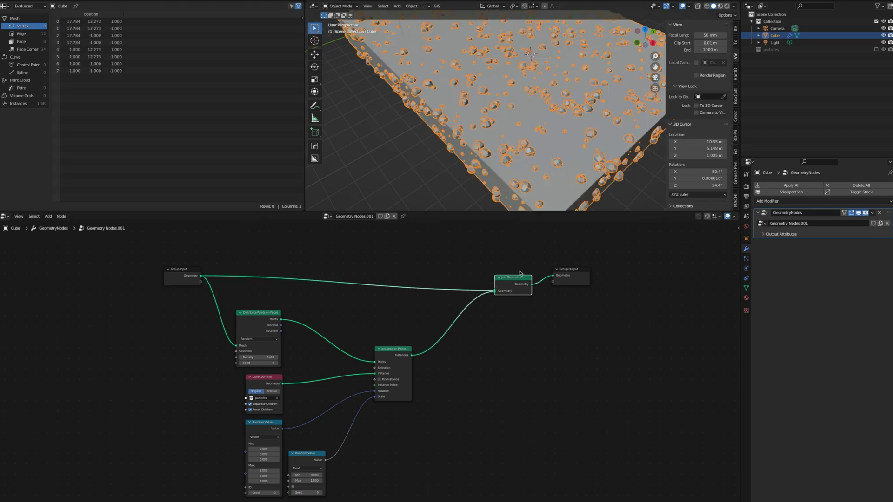
left_click_drag(518, 278, 497, 271)
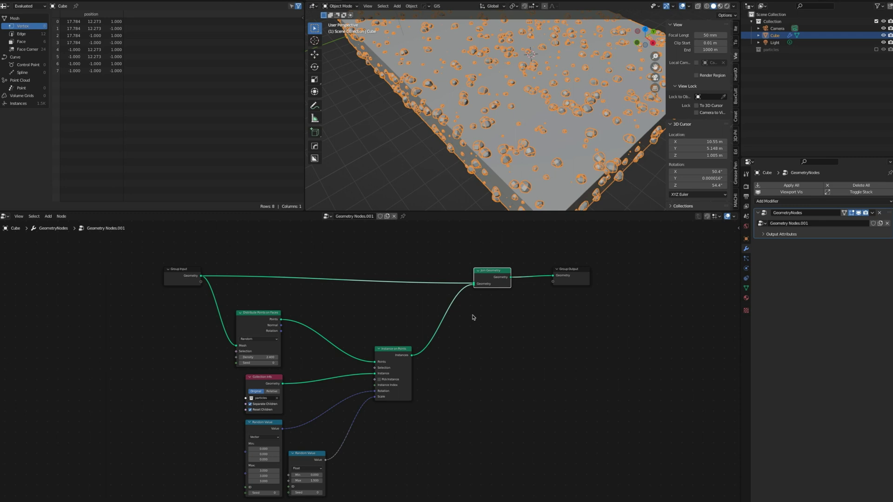
Step: Raise the Distribute Points on Faces Density to 35
key("ctrl+z")
key("ctrl+z")
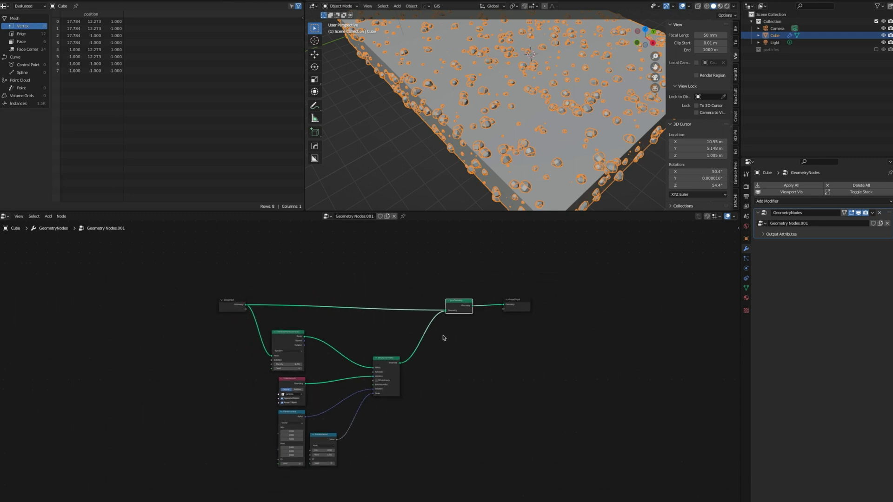
key("ctrl+shift+z")
key("ctrl+shift+z")
left_click(569, 270)
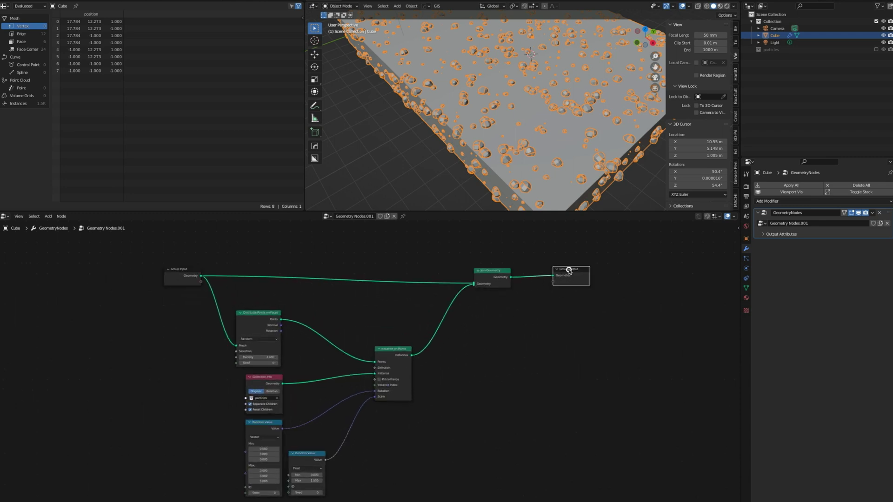
left_click(271, 357)
type("35")
key("Return")
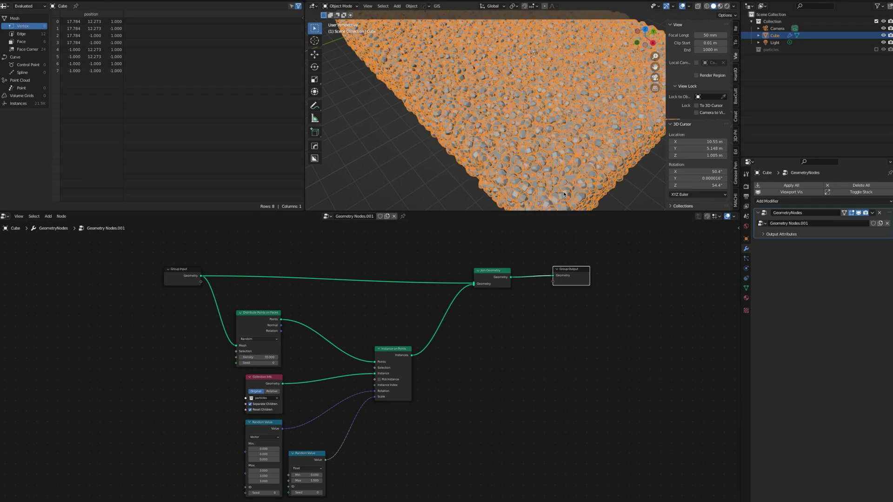
Step: Nudge the float Random Value node slightly right and orbit around the densely rock-covered slab
scroll(564, 194, "down", 3)
scroll(563, 174, "up", 6)
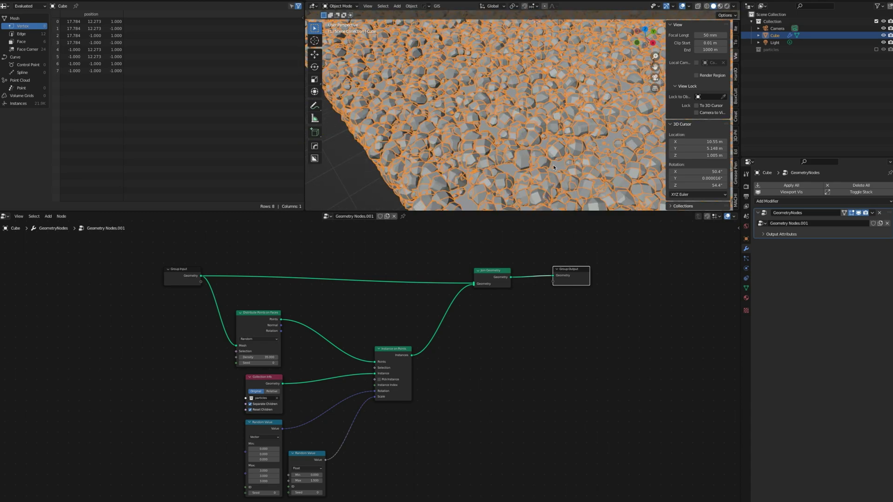
scroll(554, 168, "down", 6)
scroll(532, 112, "up", 5)
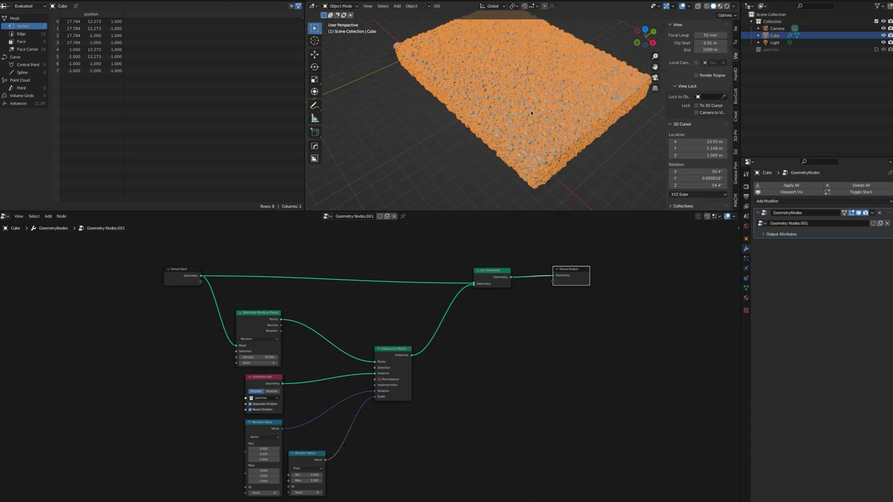
left_click_drag(312, 453, 314, 454)
scroll(414, 345, "up", 1)
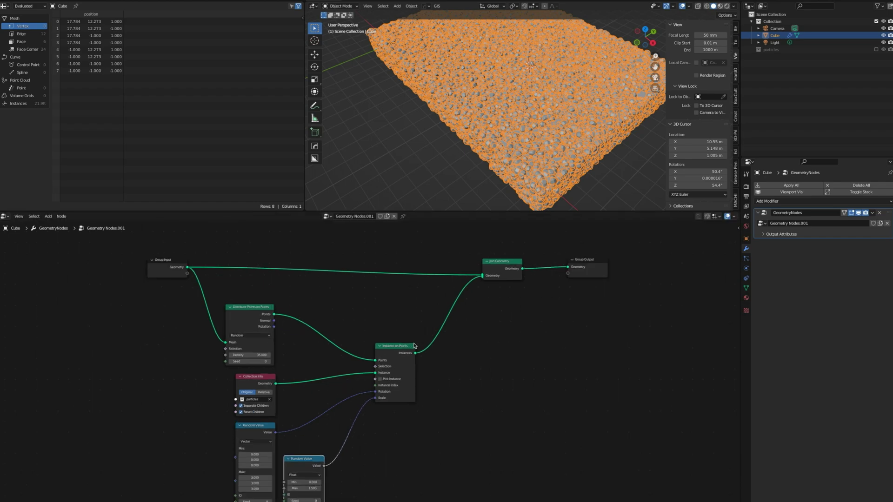
scroll(389, 357, "up", 2, "ctrl")
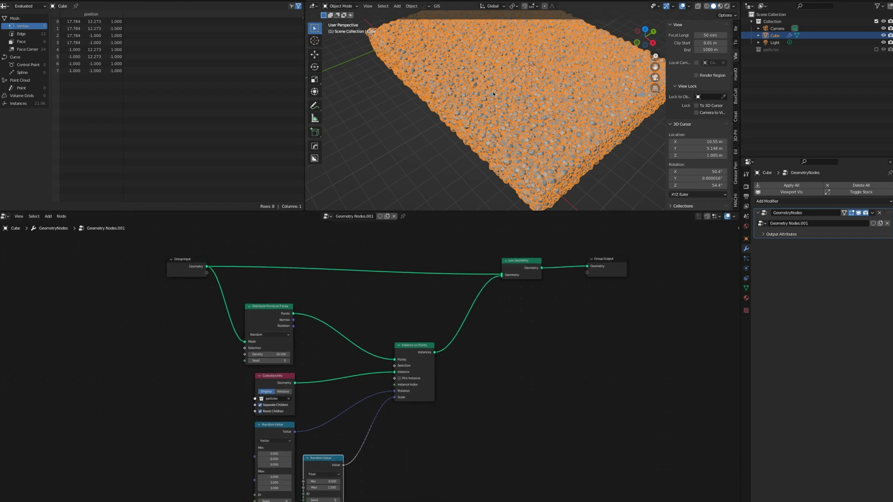
middle_click_drag(523, 114, 496, 127)
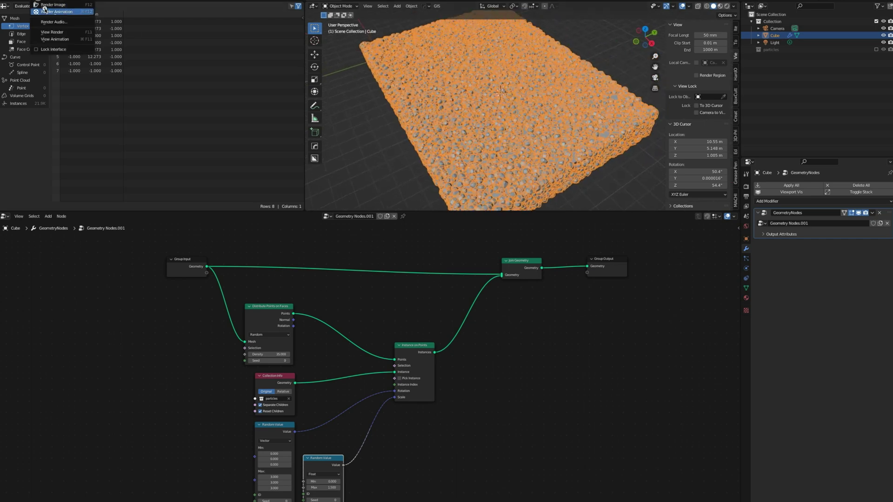
Step: Render the rock-crusted slab, close the render result, and shift the Instance on Points node slightly lower
key("F12")
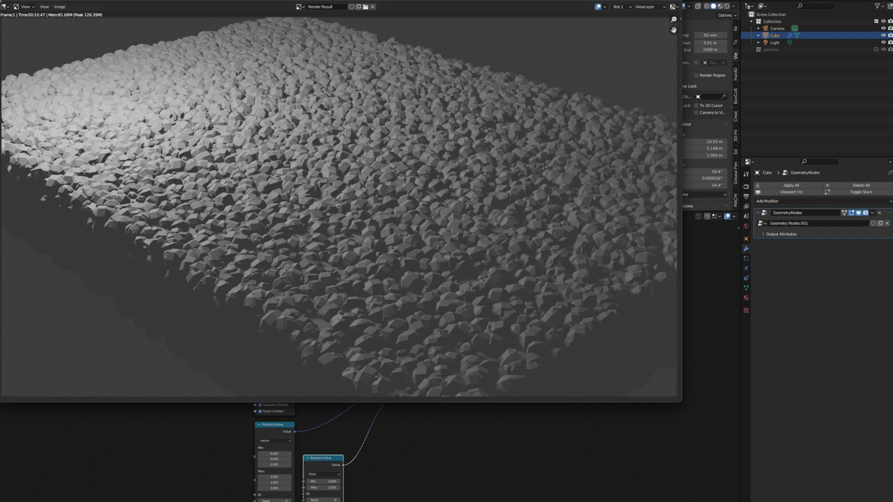
key("Escape")
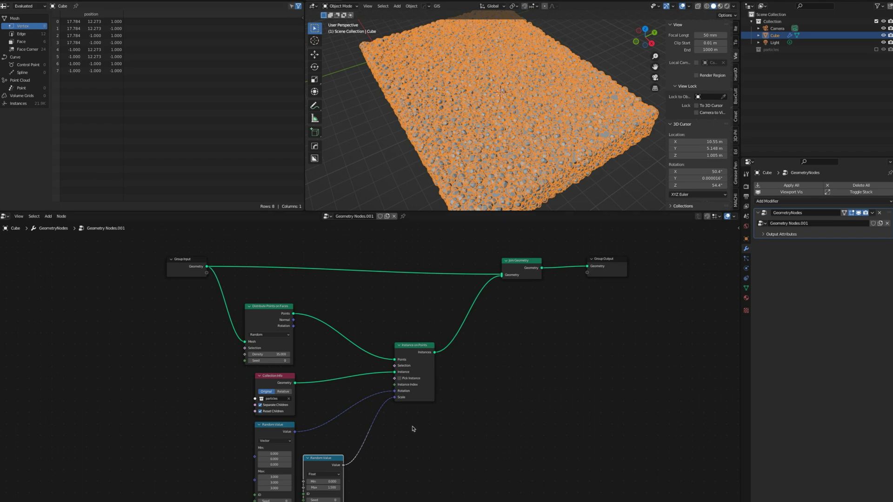
left_click(416, 346)
key("ctrl+z")
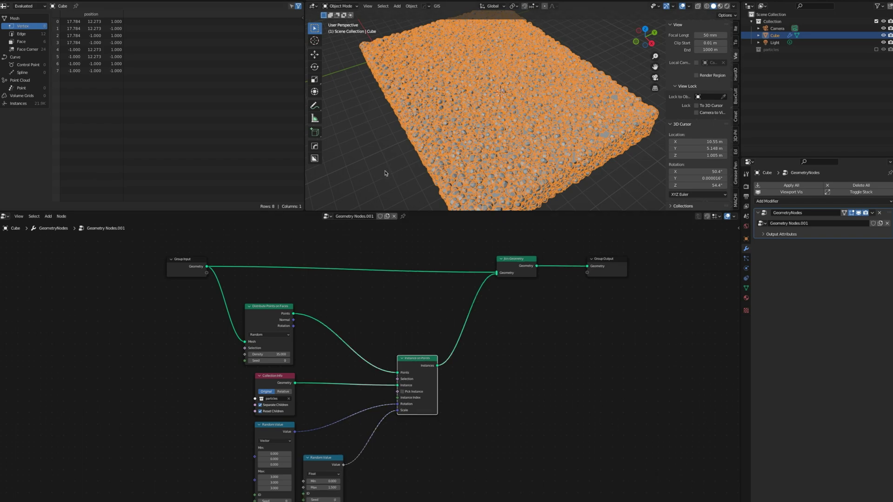